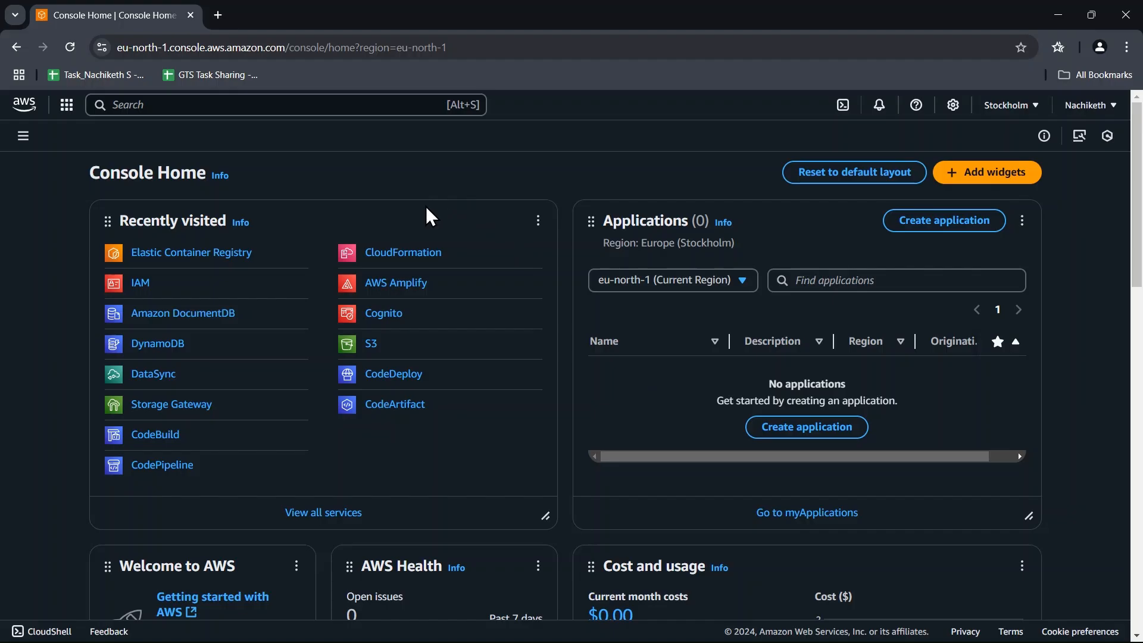
Search the AWS services for "ecr" and open Elastic Container Registry.
click(196, 256)
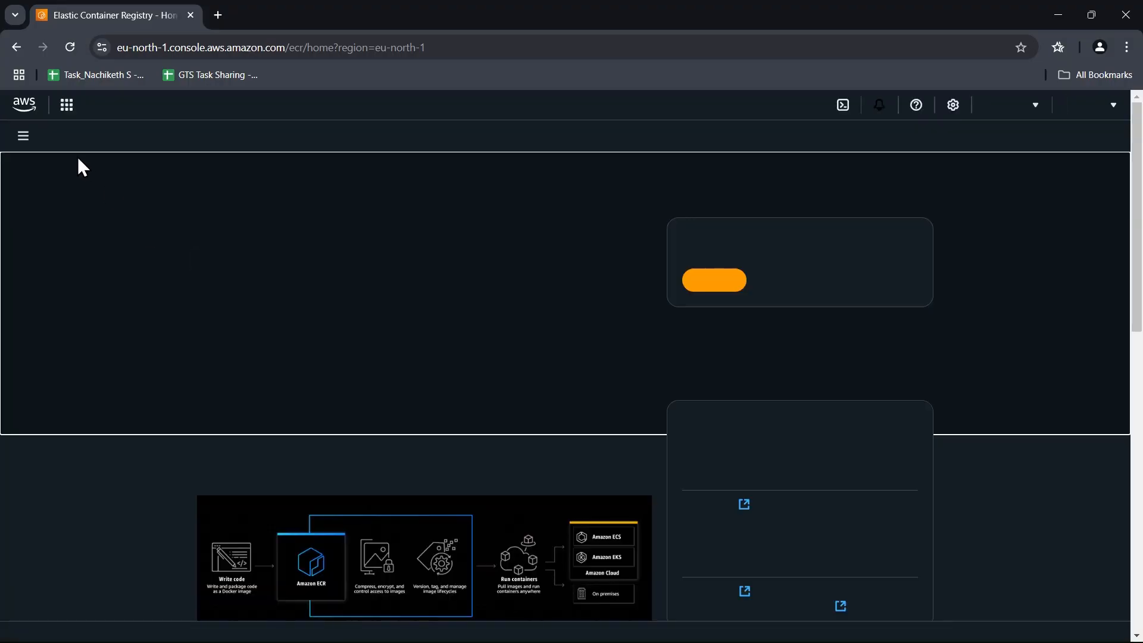
click(27, 103)
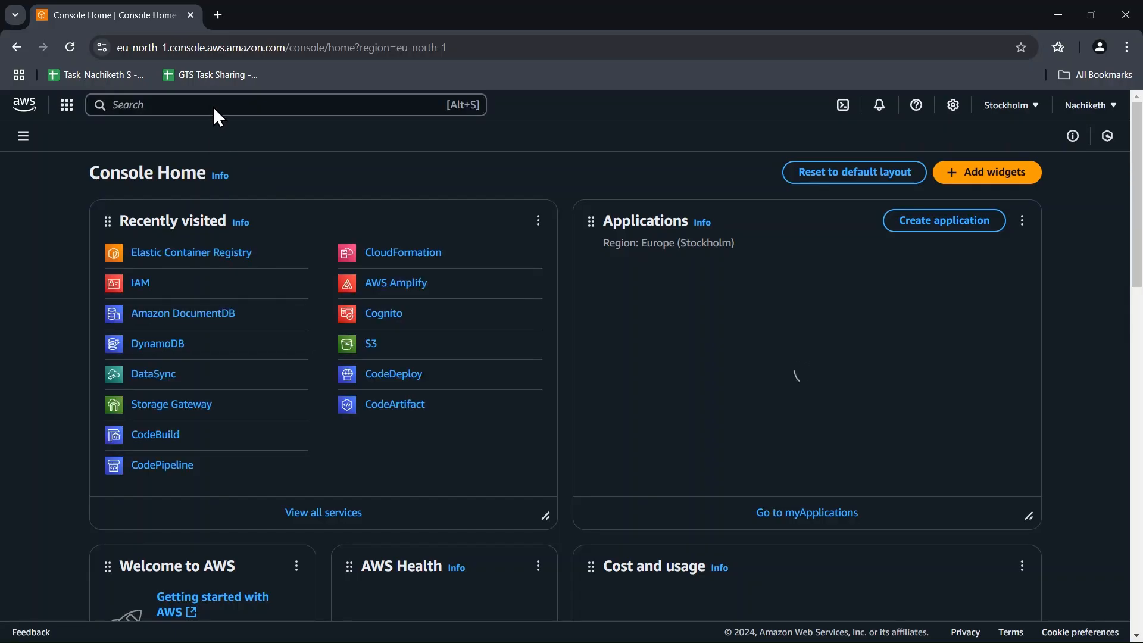
click(212, 102)
text(ecr)
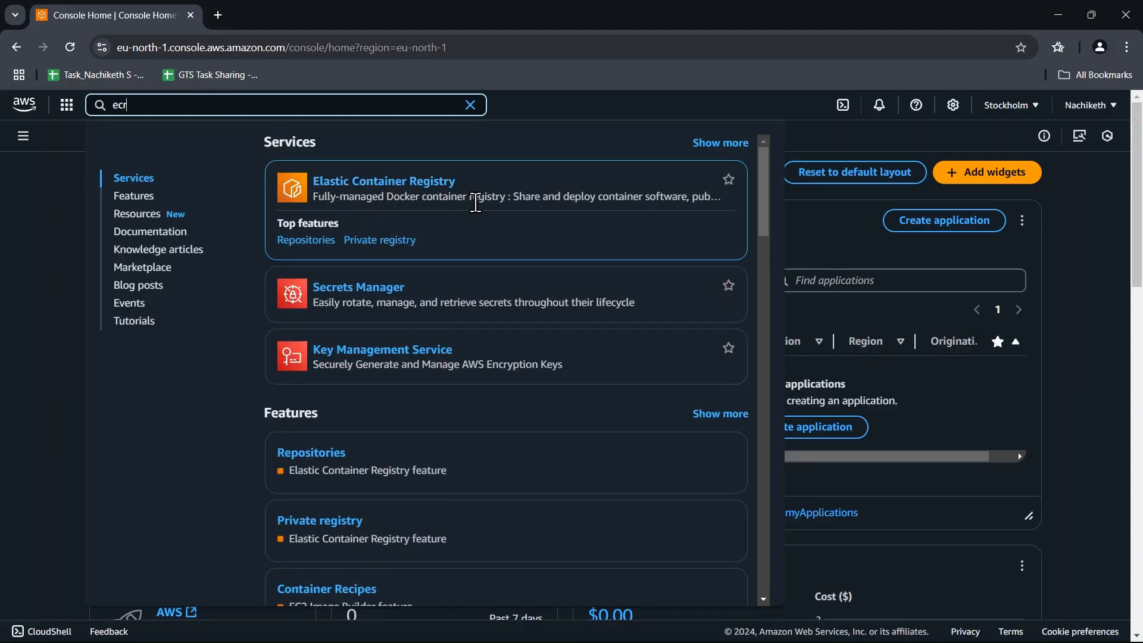
click(406, 186)
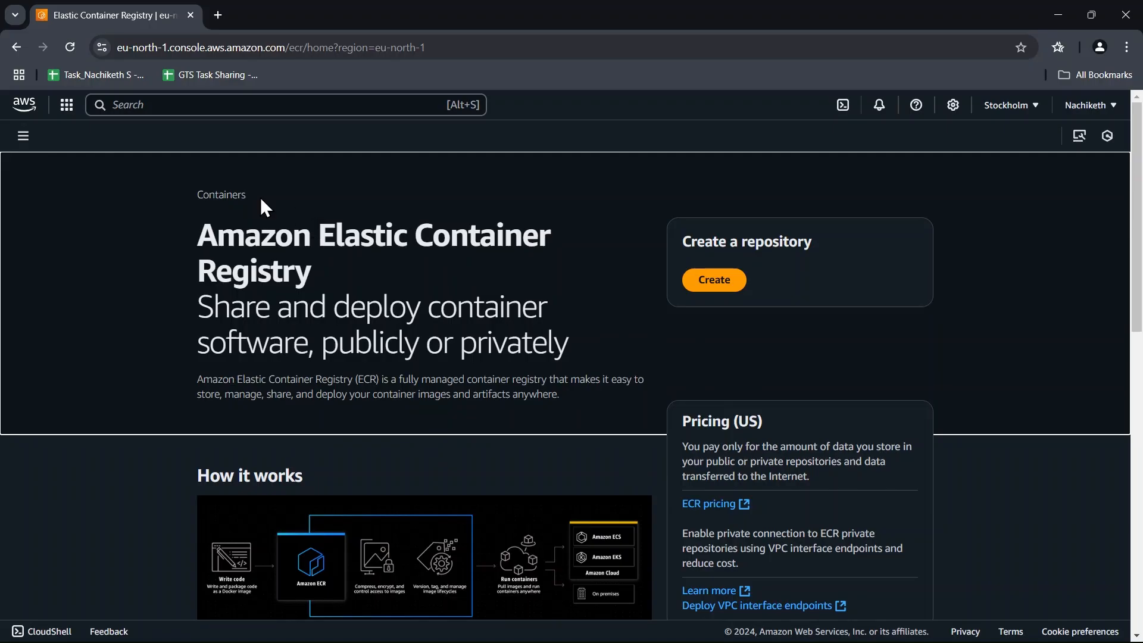
Start creating a private repository in Elastic Container Registry and name it demo.
click(23, 136)
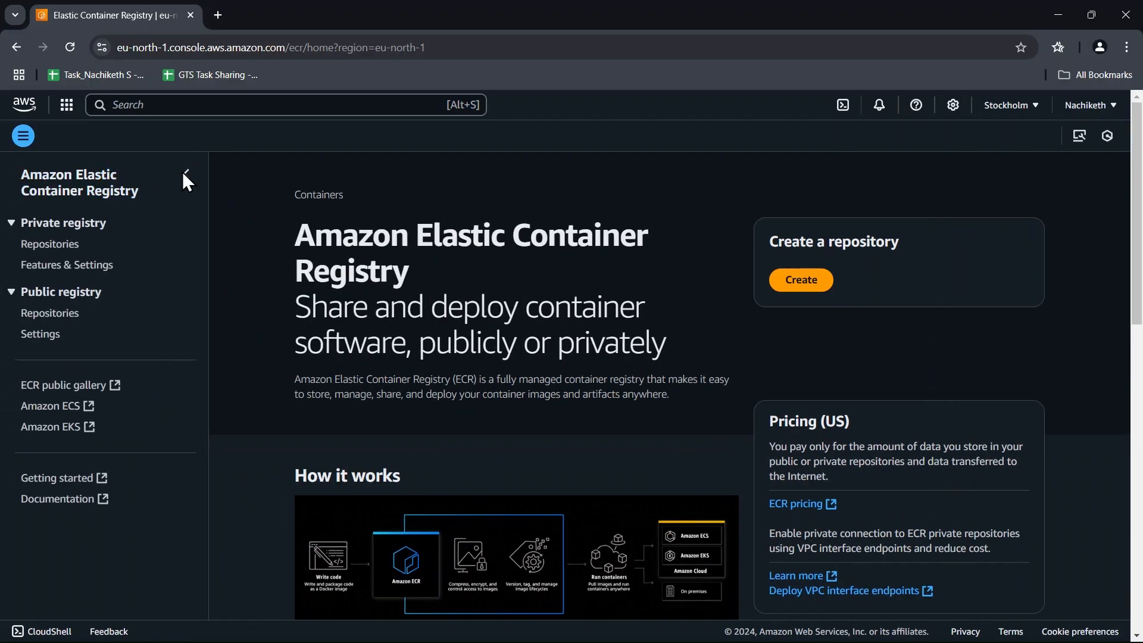
click(22, 137)
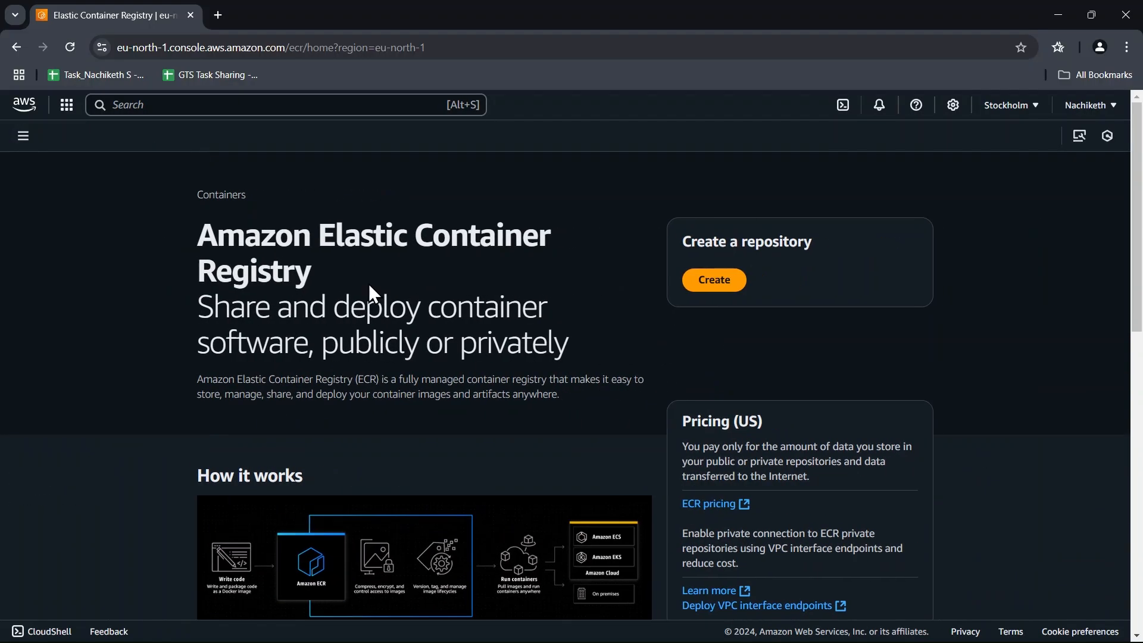
scroll(357, 298, down, 1)
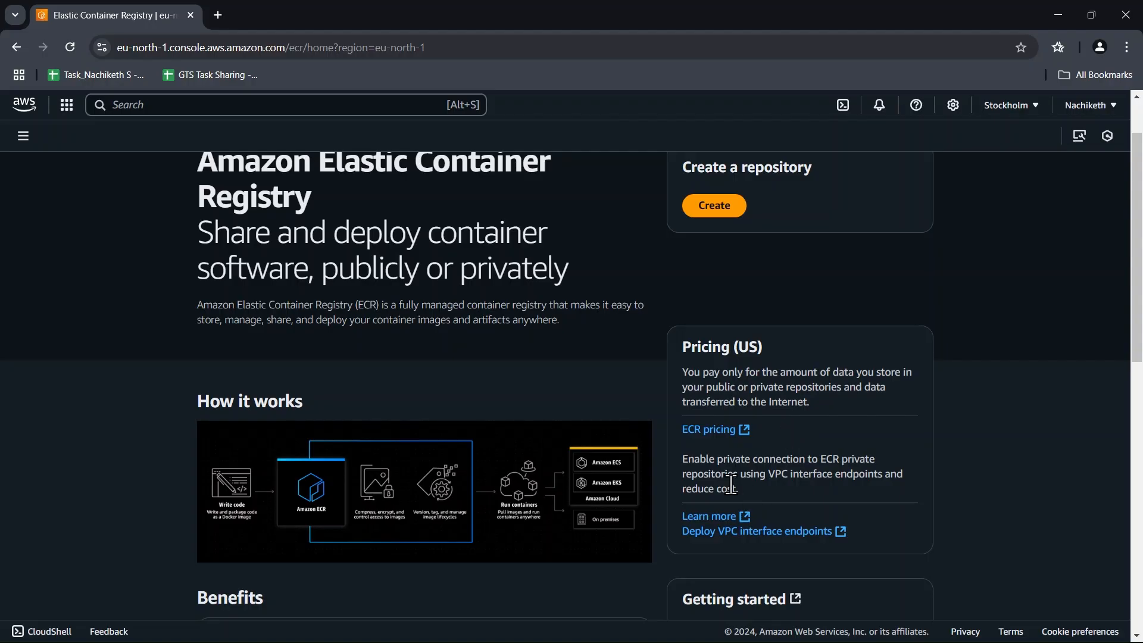
scroll(700, 473, down, 1)
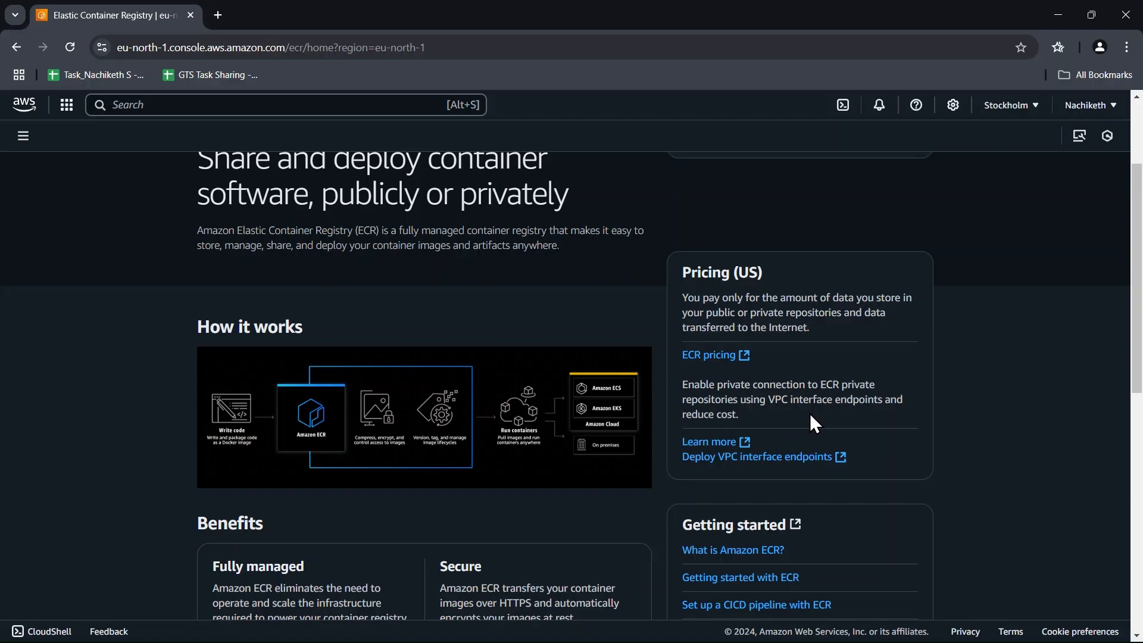
scroll(809, 413, up, 2)
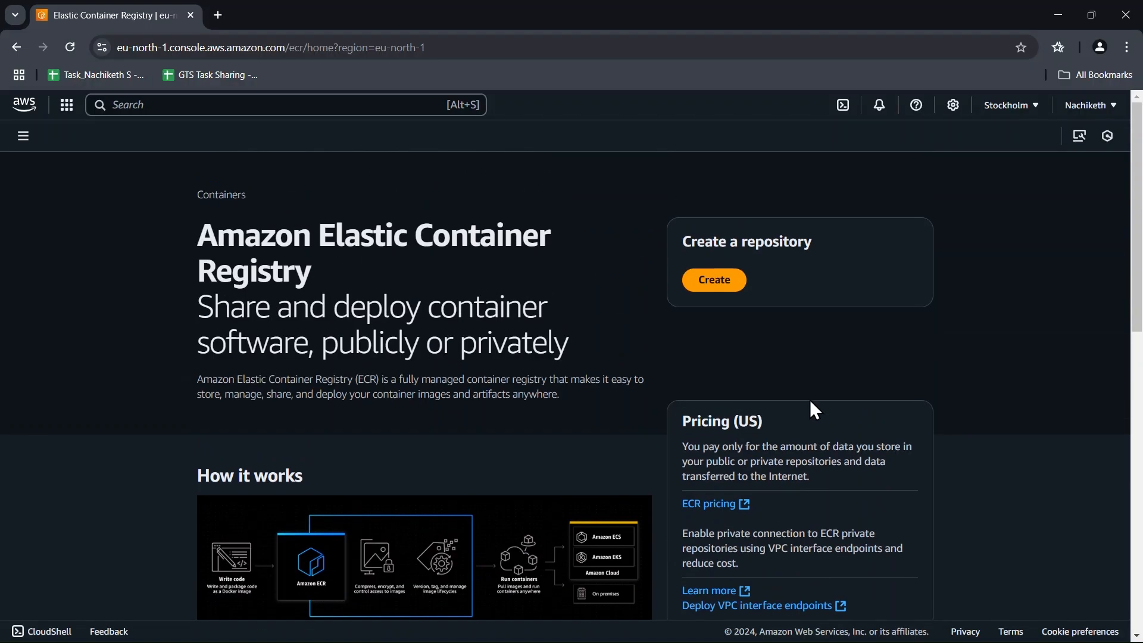
click(713, 281)
click(466, 280)
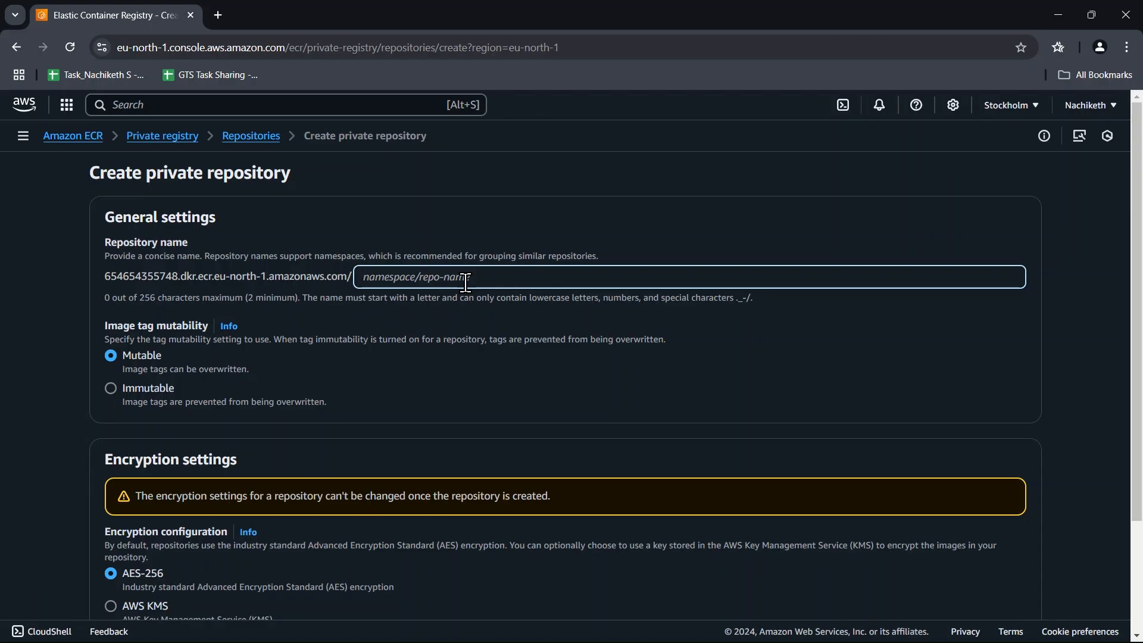
text(demo)
Try the Immutable image tag setting for the repository and return it to Mutable.
scroll(517, 313, down, 1)
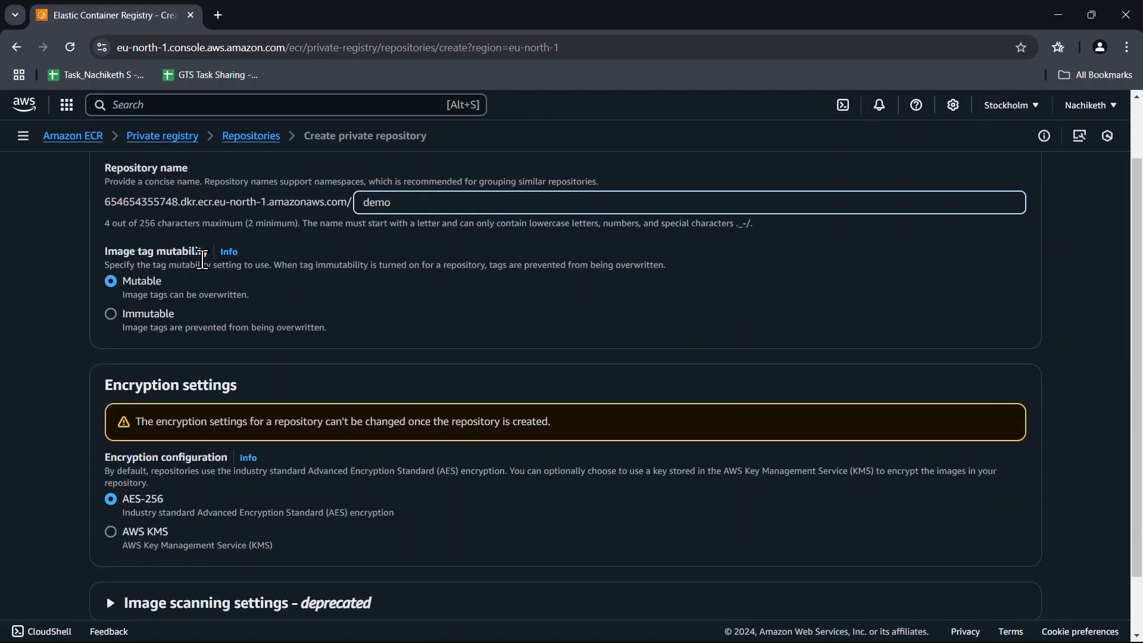
scroll(232, 328, up, 1)
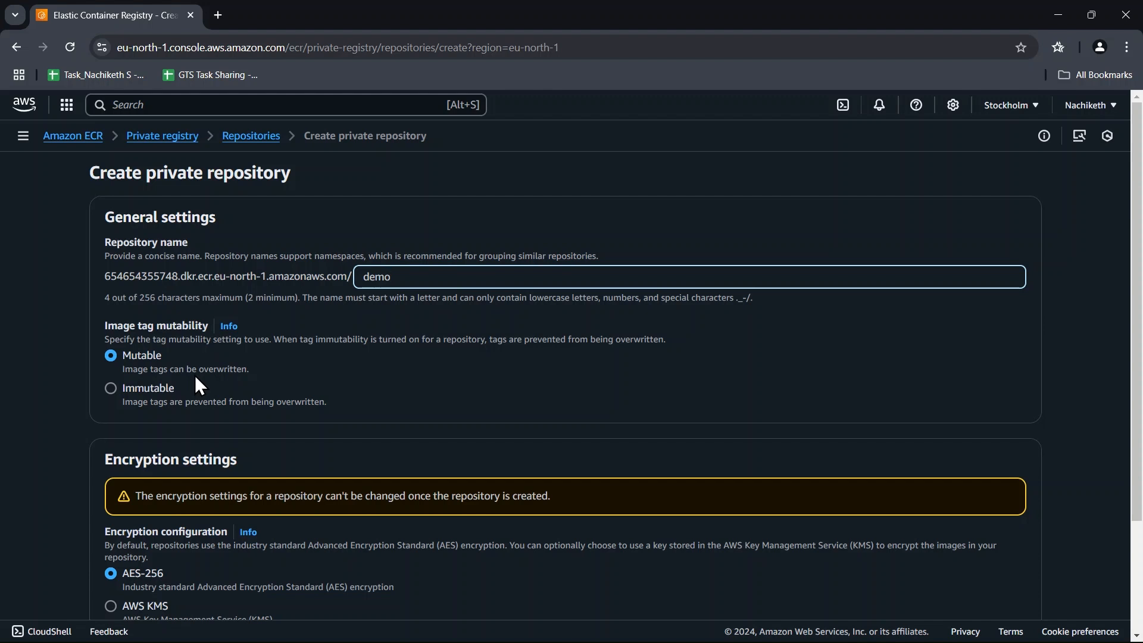
click(111, 388)
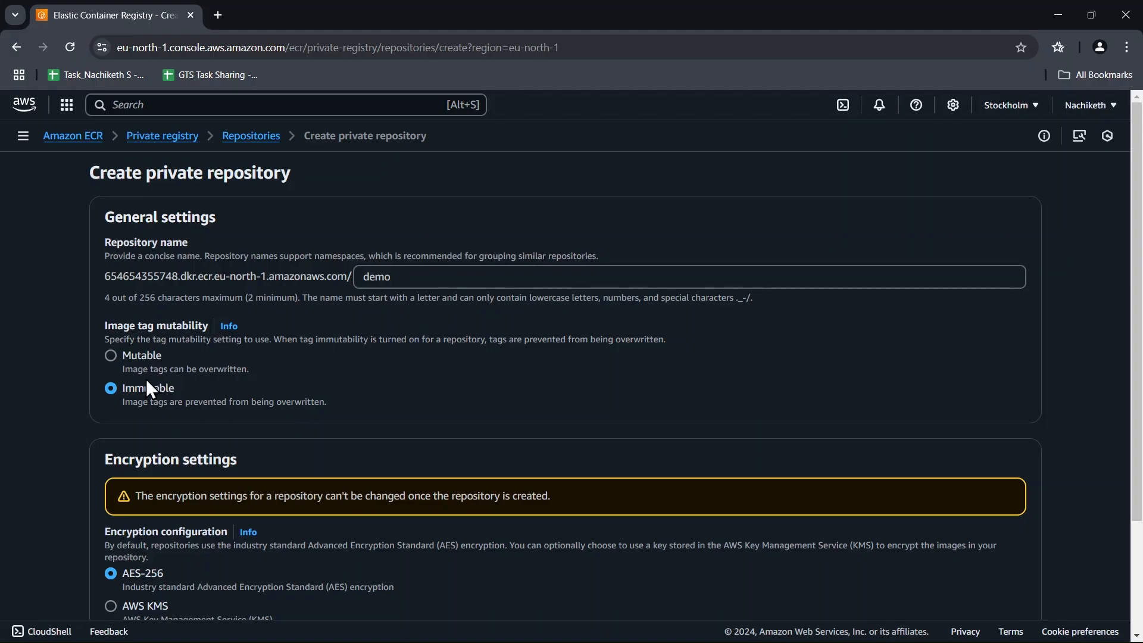
click(137, 355)
click(136, 356)
scroll(237, 375, down, 3)
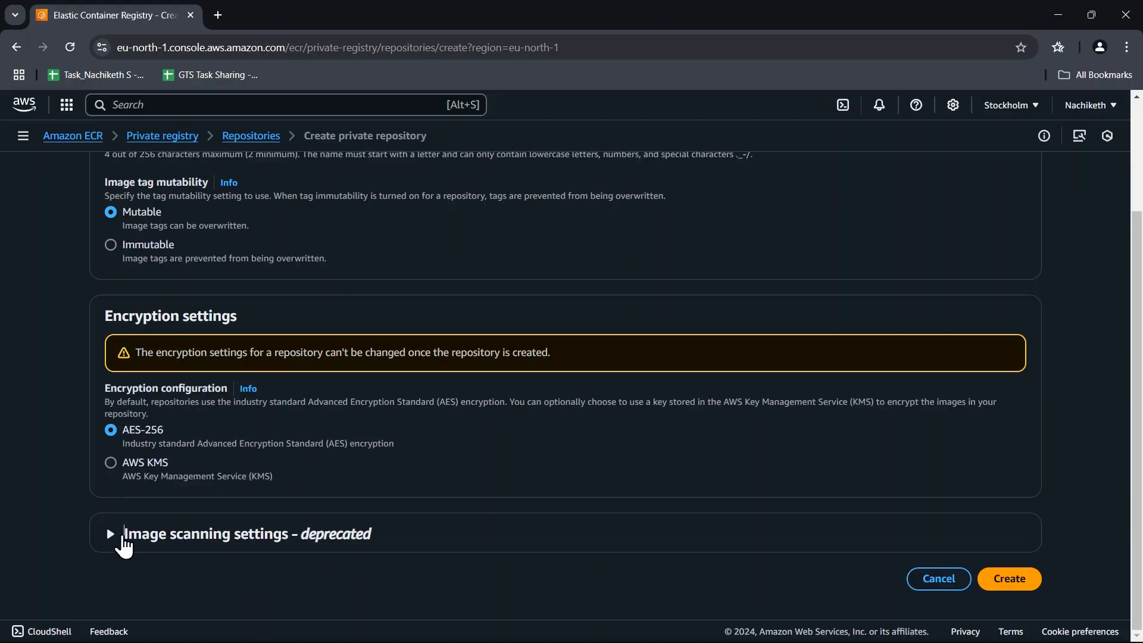
Expand the deprecated image scanning settings, create the demo repository and dismiss the notification.
click(120, 535)
scroll(270, 496, down, 2)
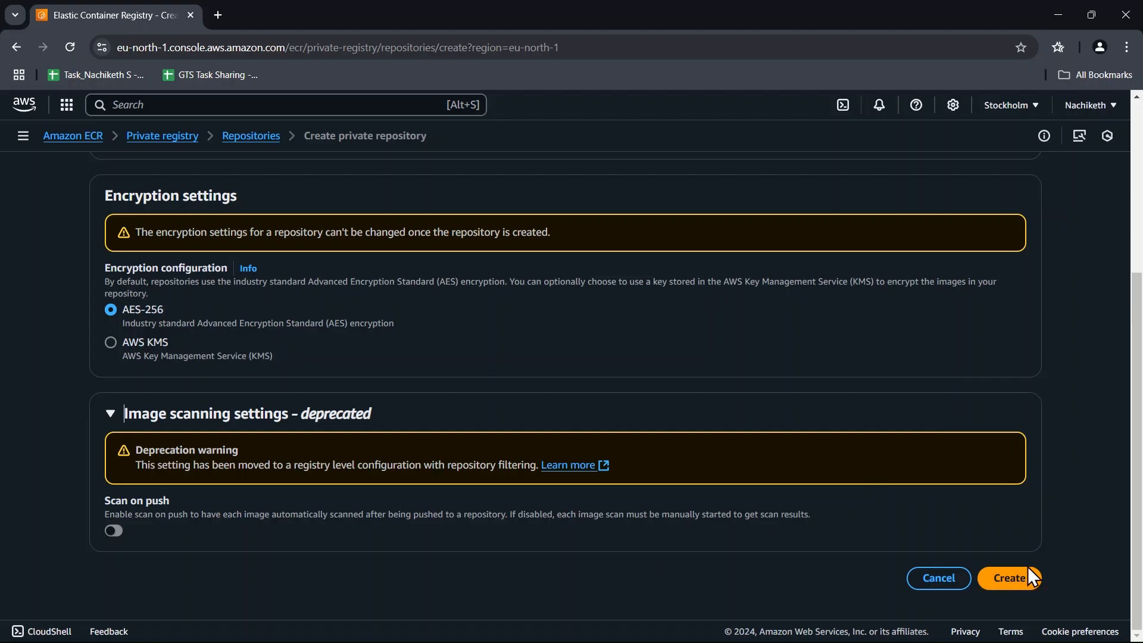
click(1024, 587)
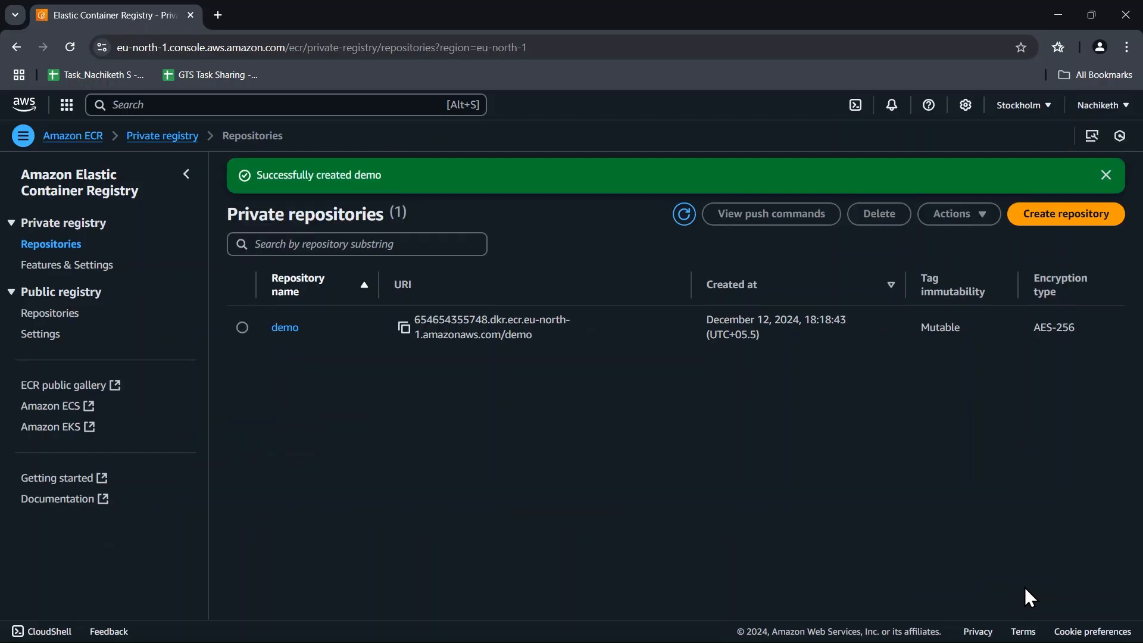
click(1106, 176)
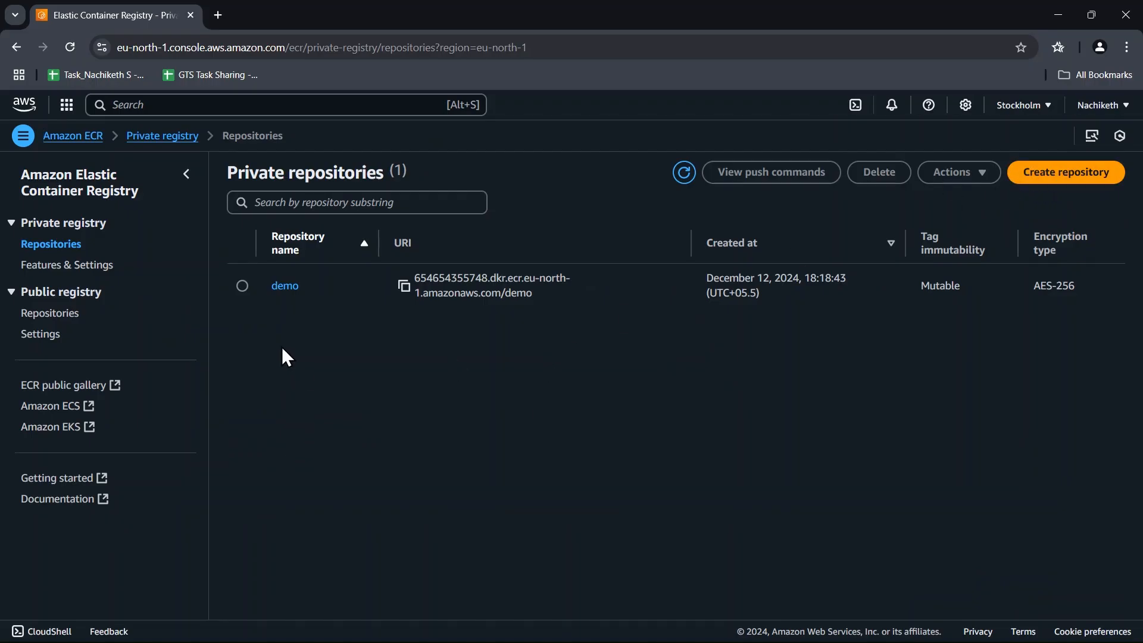
Open the demo repository and review its macOS / Linux push commands for authenticating, building, tagging and pushing an image.
click(285, 285)
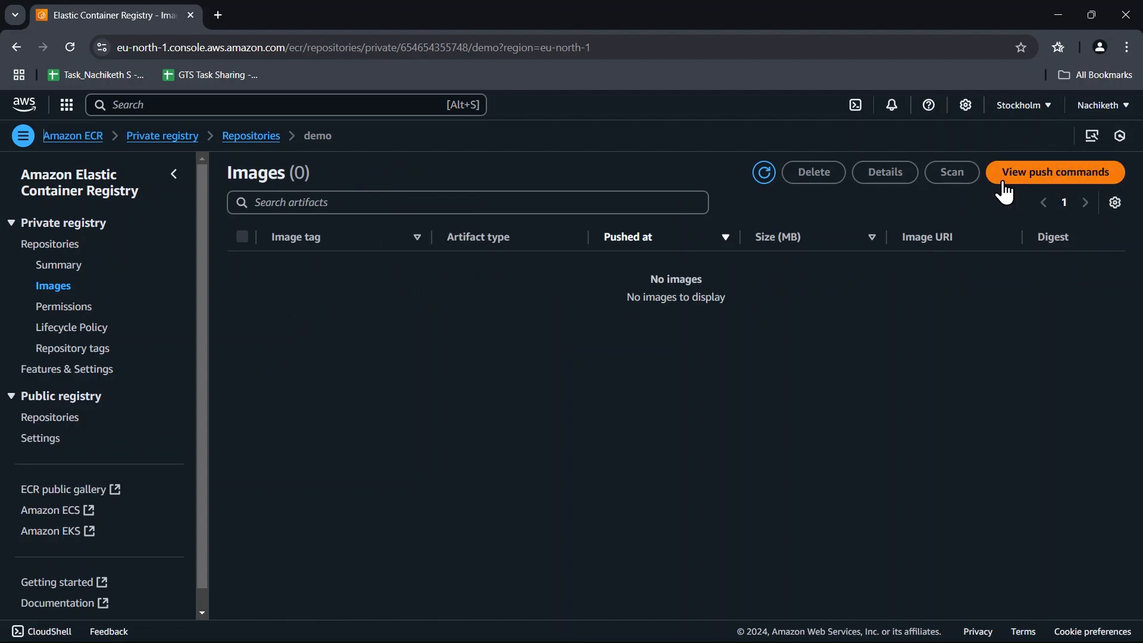
click(1060, 181)
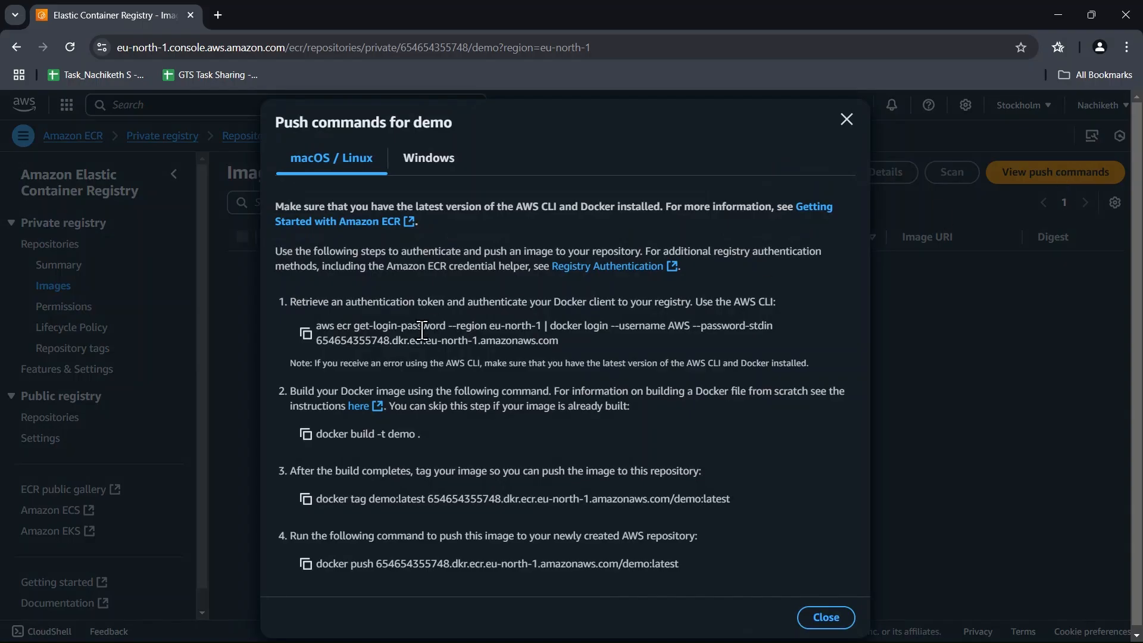
drag(290, 296, 849, 561)
click(806, 481)
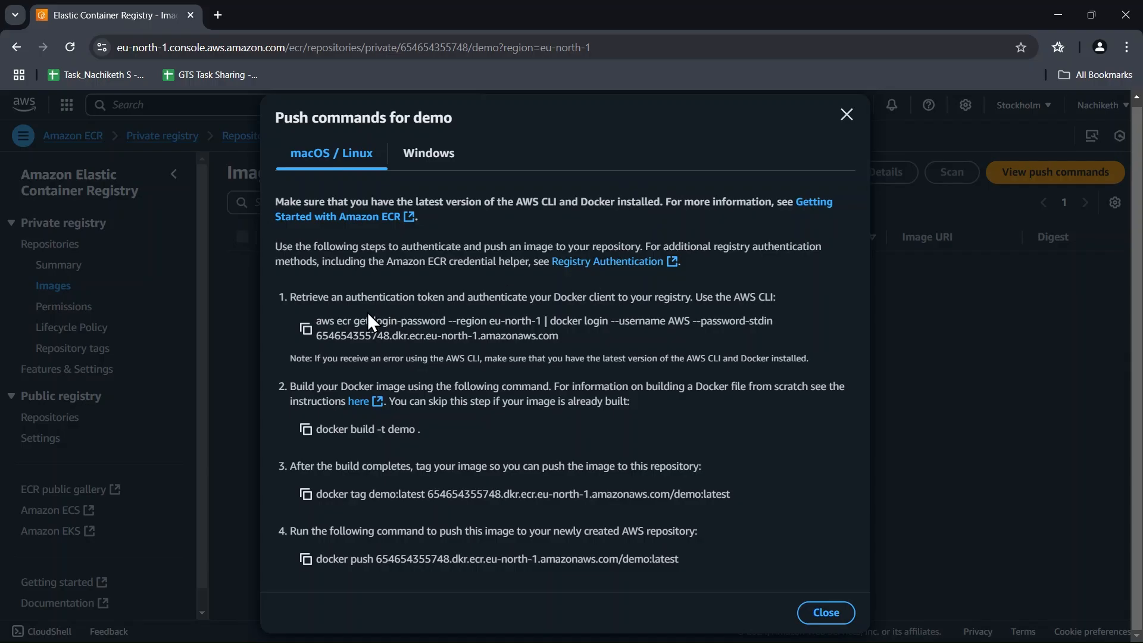
click(845, 116)
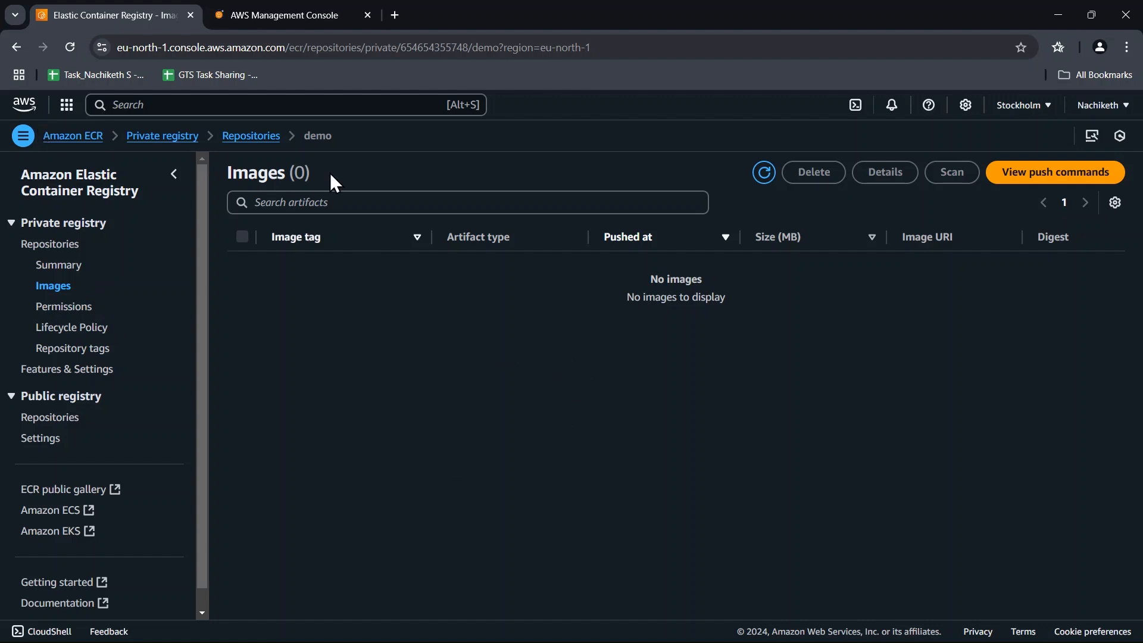
Switch to the second AWS console page and open the IAM user list there.
click(294, 15)
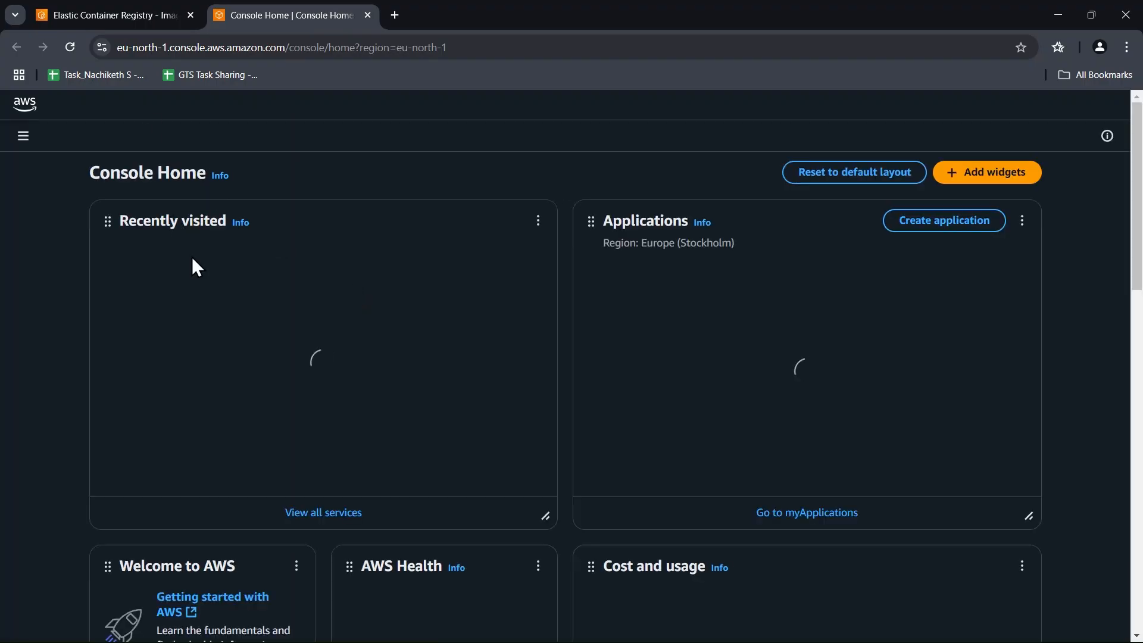
click(141, 7)
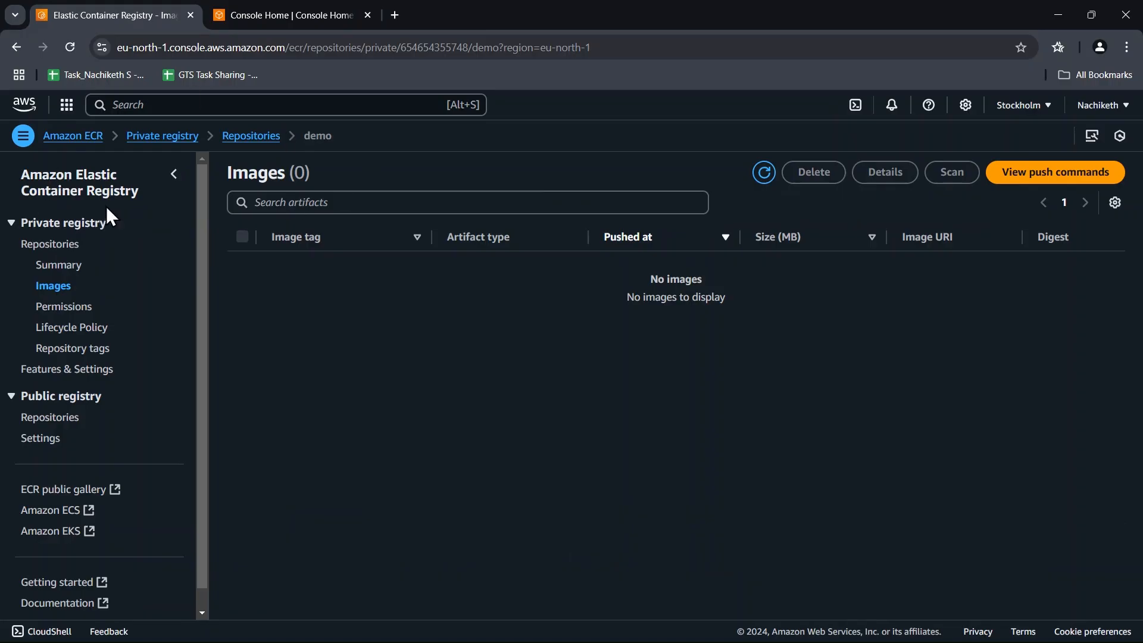
click(274, 12)
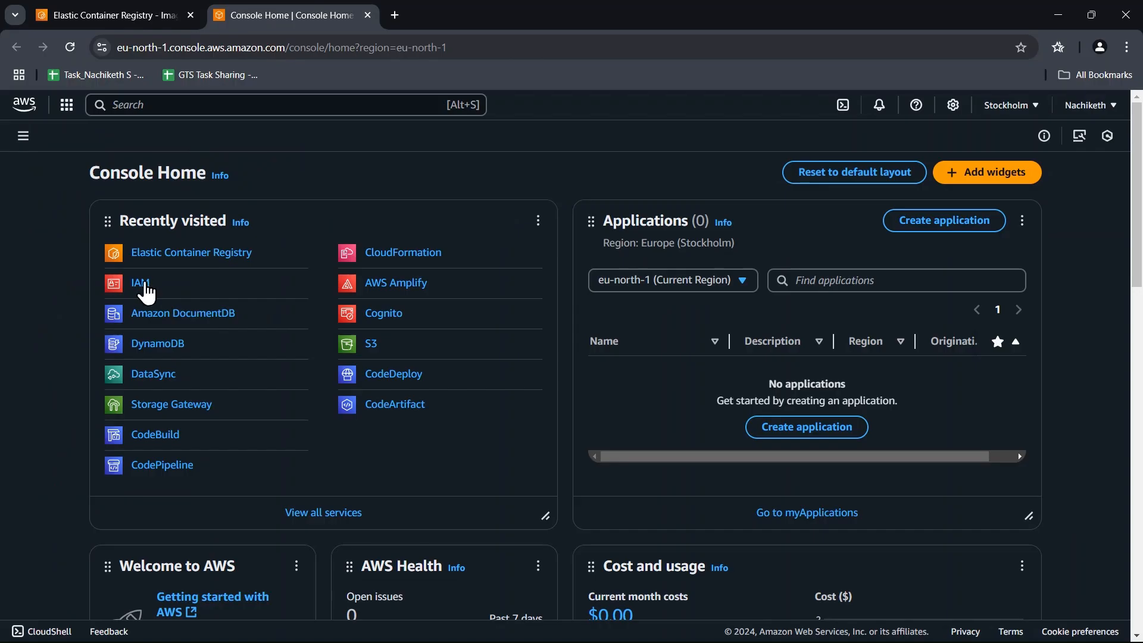
click(145, 286)
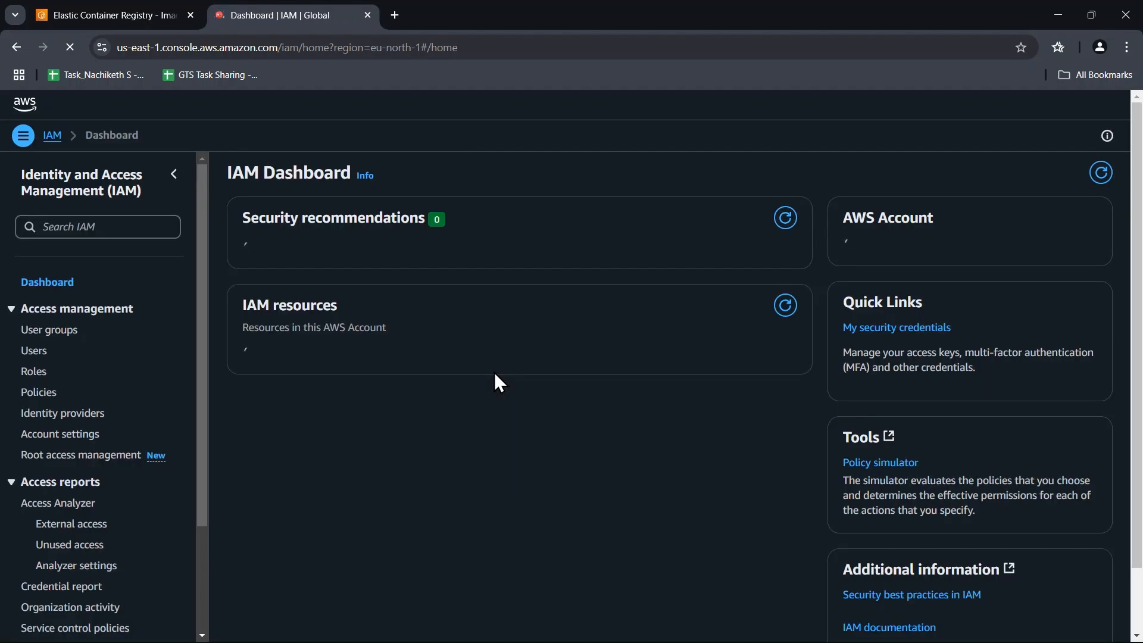
click(36, 351)
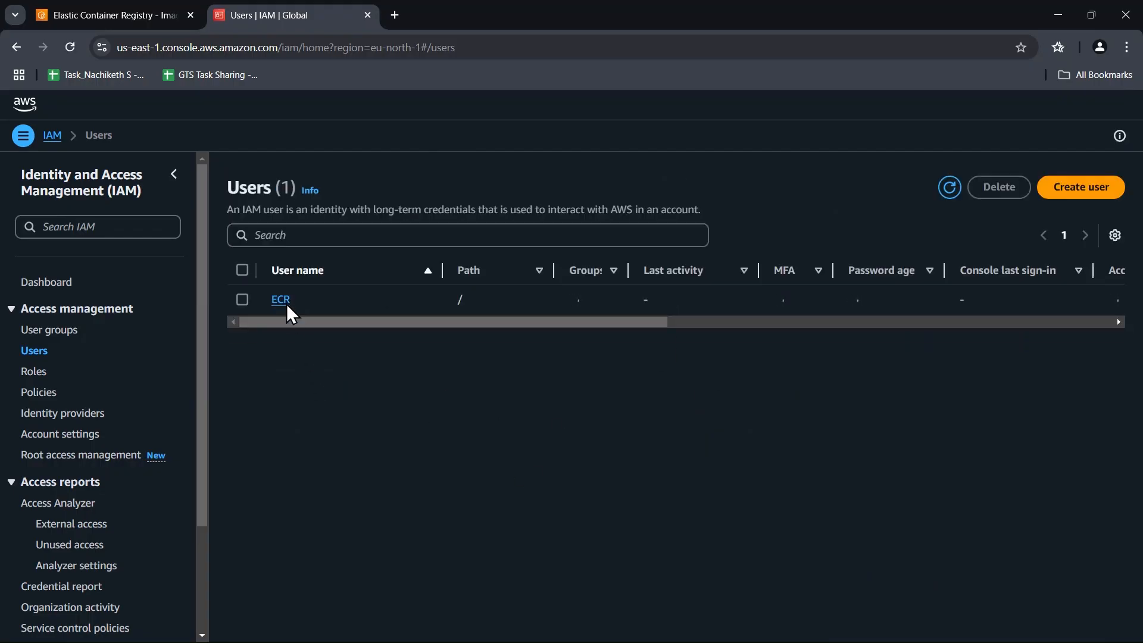
Start creating an IAM user named ecr1 and proceed to its permissions.
click(1088, 190)
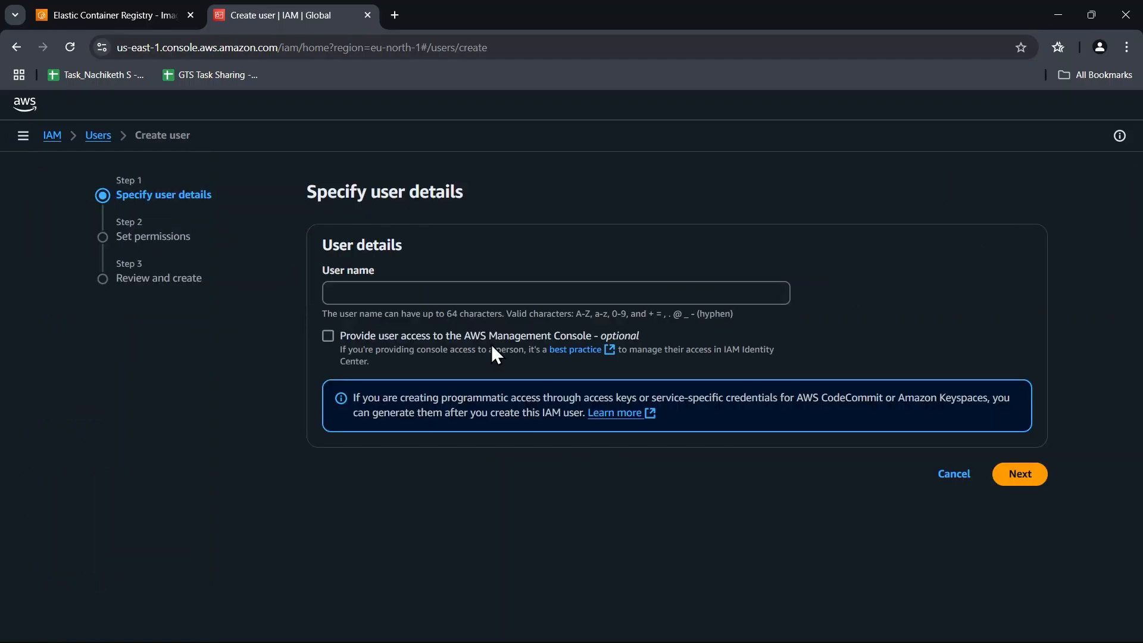
click(375, 292)
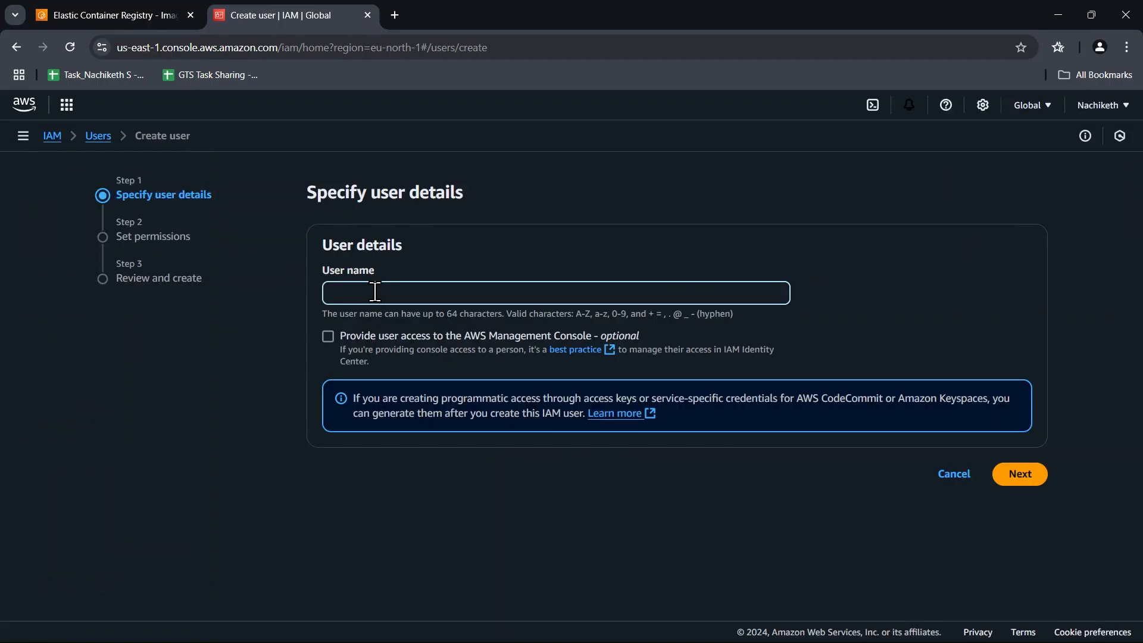
text(ecr)
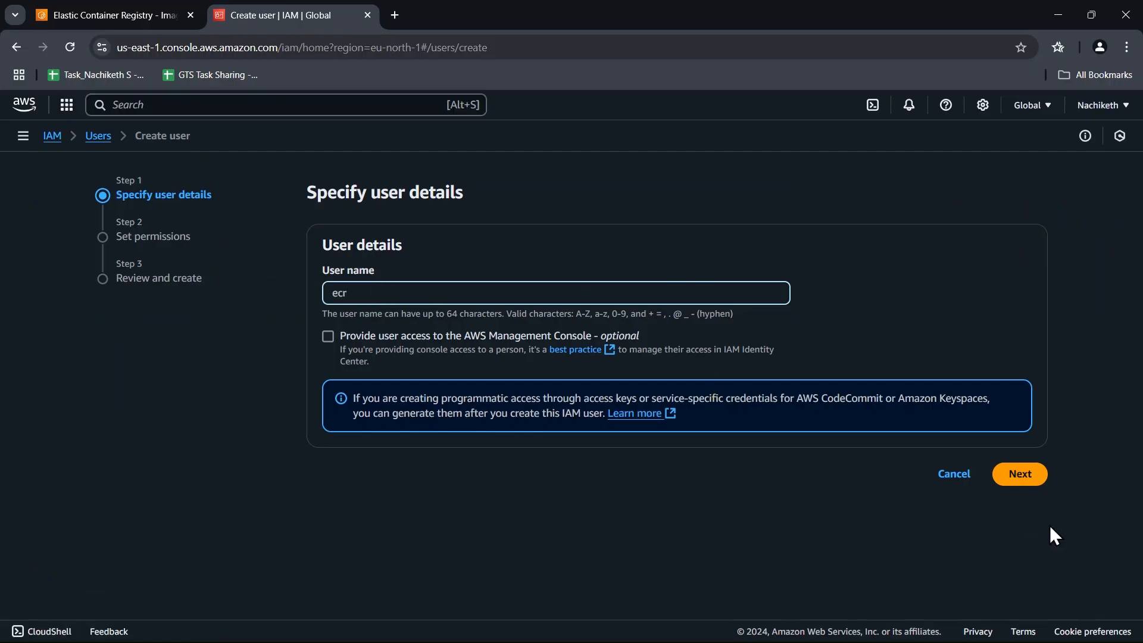
click(1019, 476)
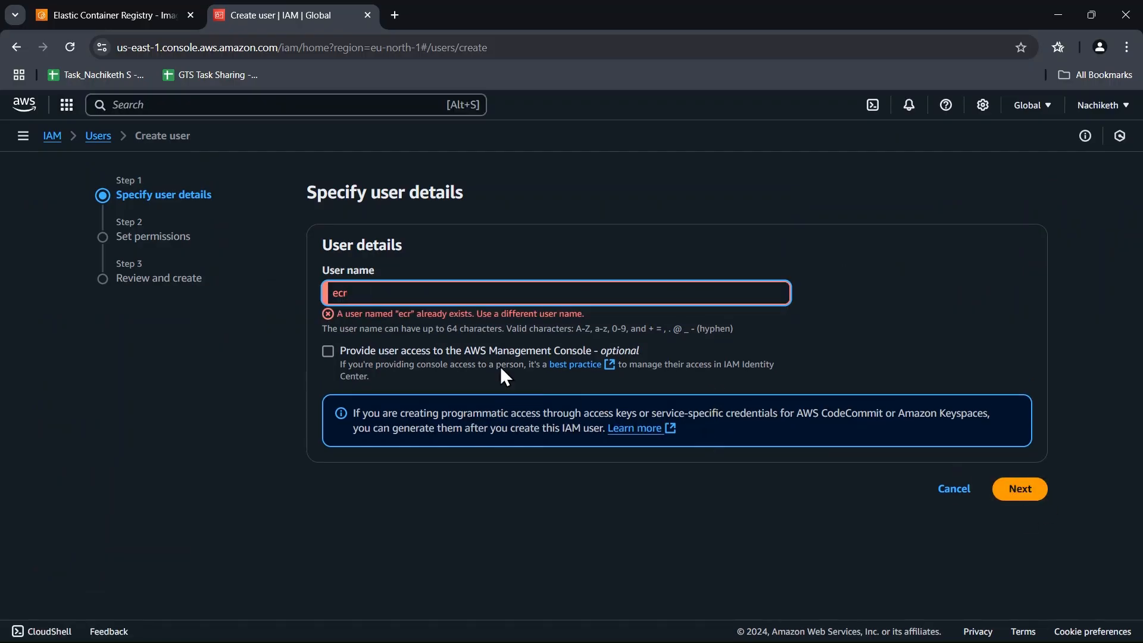
text(1)
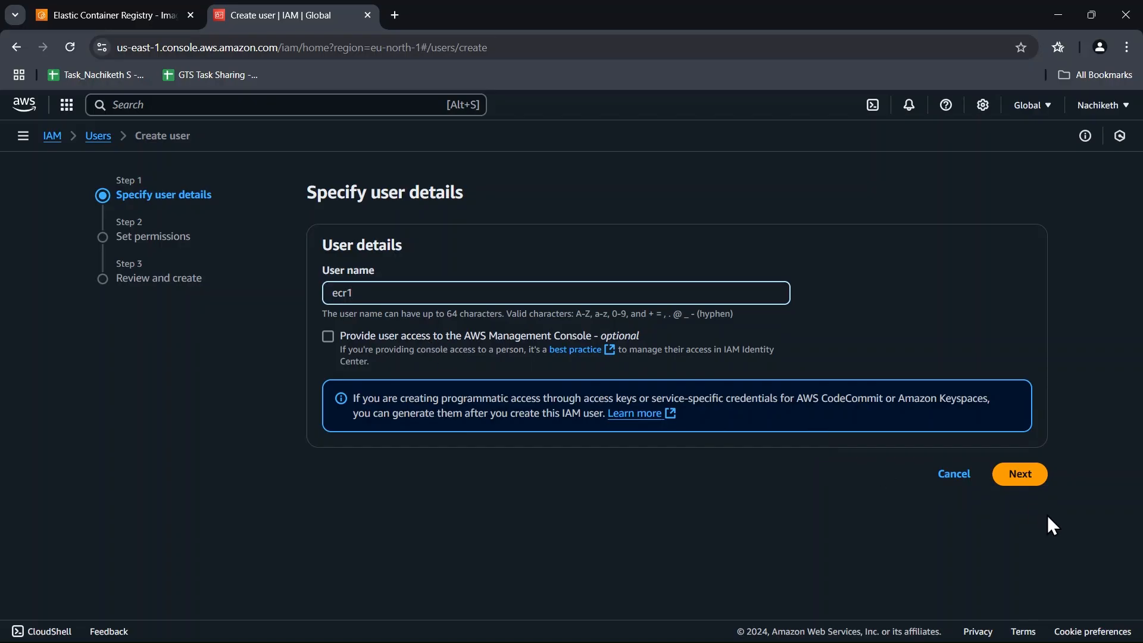
click(1028, 478)
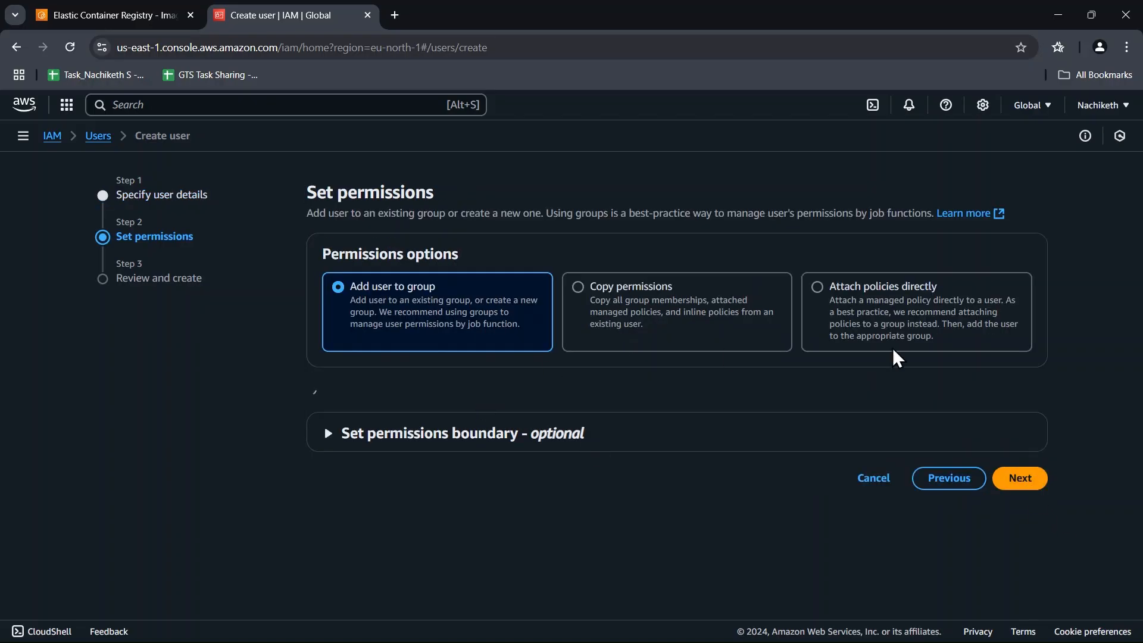
Choose to attach policies directly to the new user and filter the permissions policies by ecr.
click(875, 316)
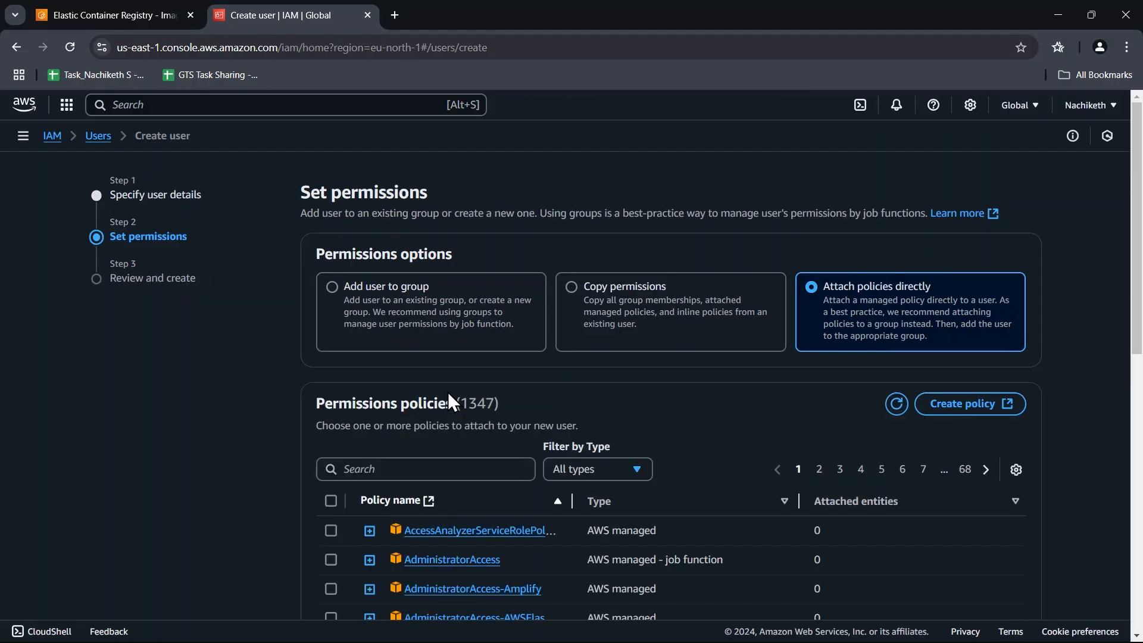
scroll(447, 392, down, 3)
click(446, 321)
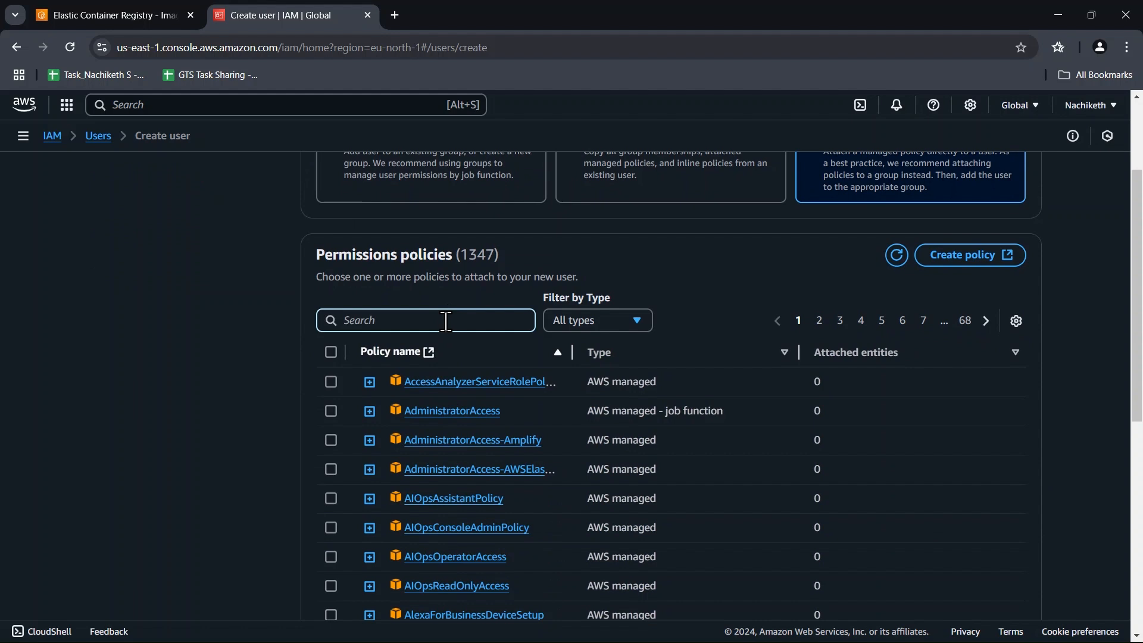
text(ecr)
scroll(512, 365, down, 2)
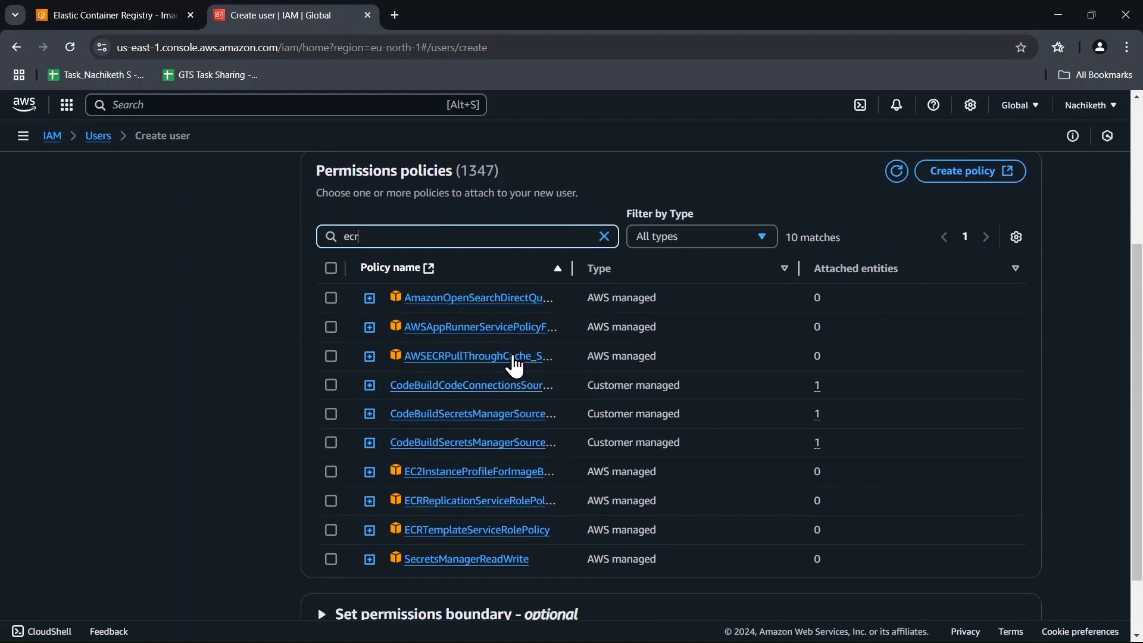
scroll(515, 364, down, 1)
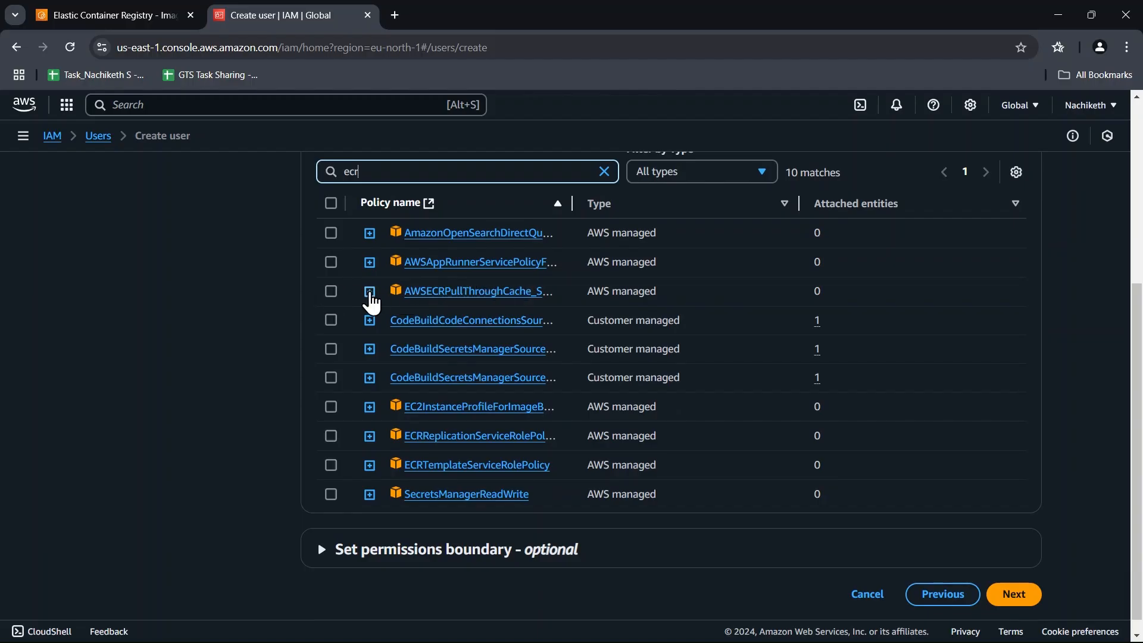
Expand the AWSECRPullThroughCache_ServiceRolePolicy policy and read through its JSON statements for ECR and Secrets Manager.
click(370, 292)
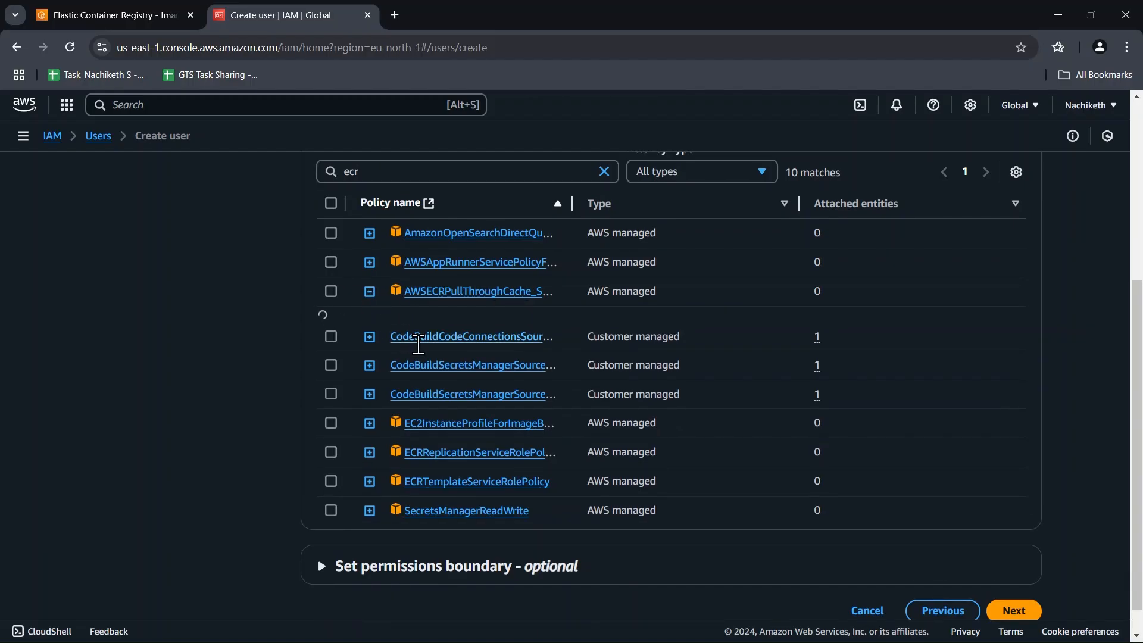
scroll(582, 422, down, 4)
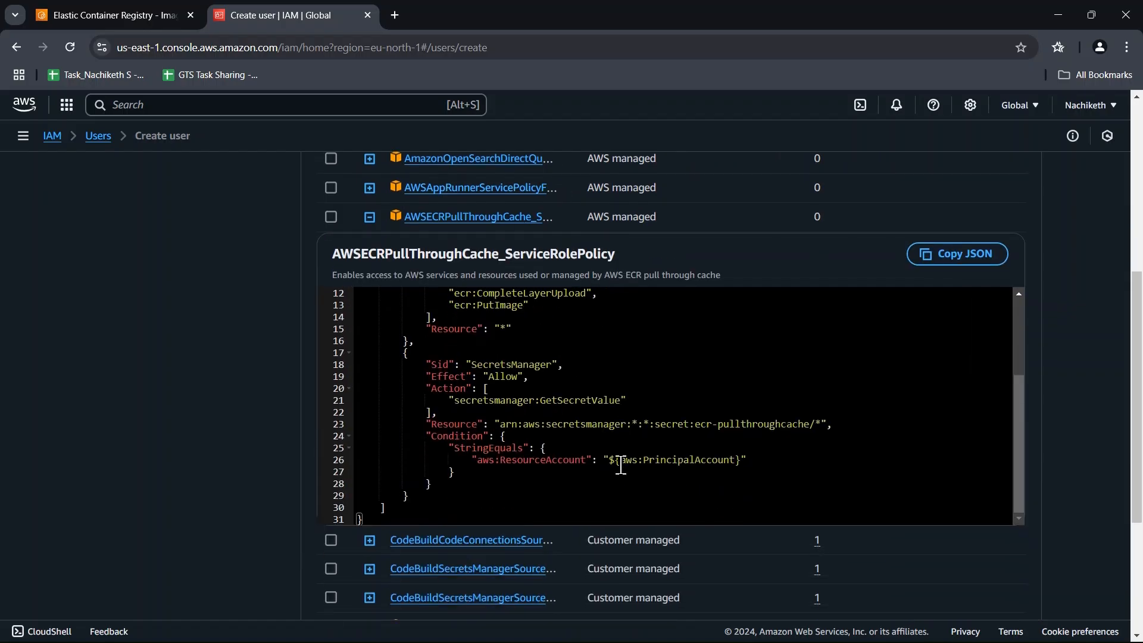
scroll(620, 465, down, 1)
scroll(548, 419, up, 2)
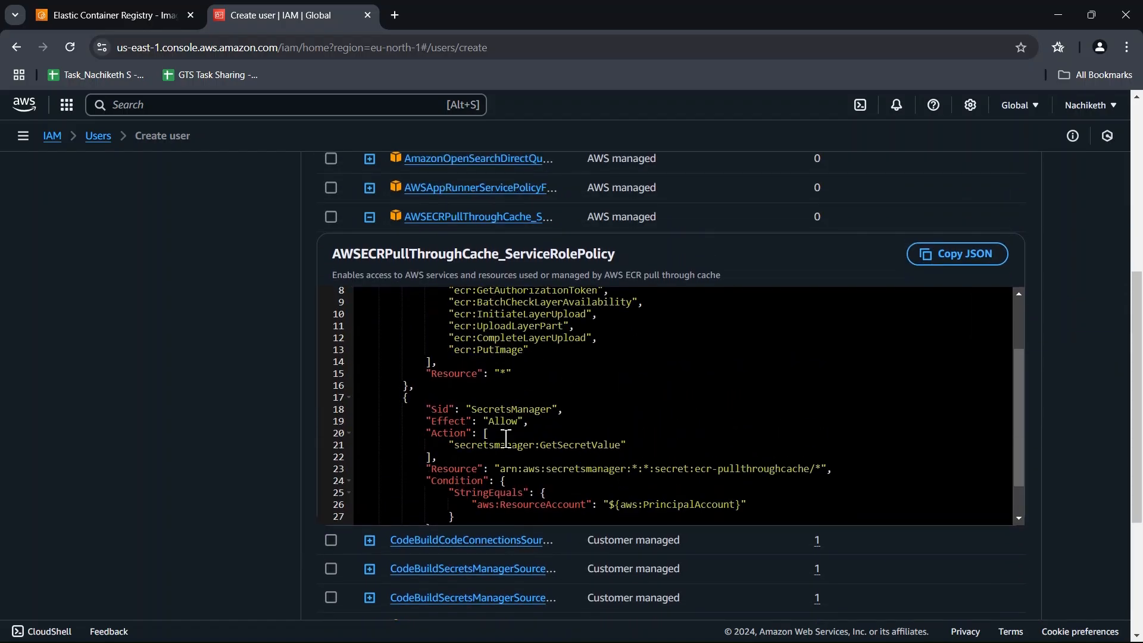
scroll(674, 450, up, 3)
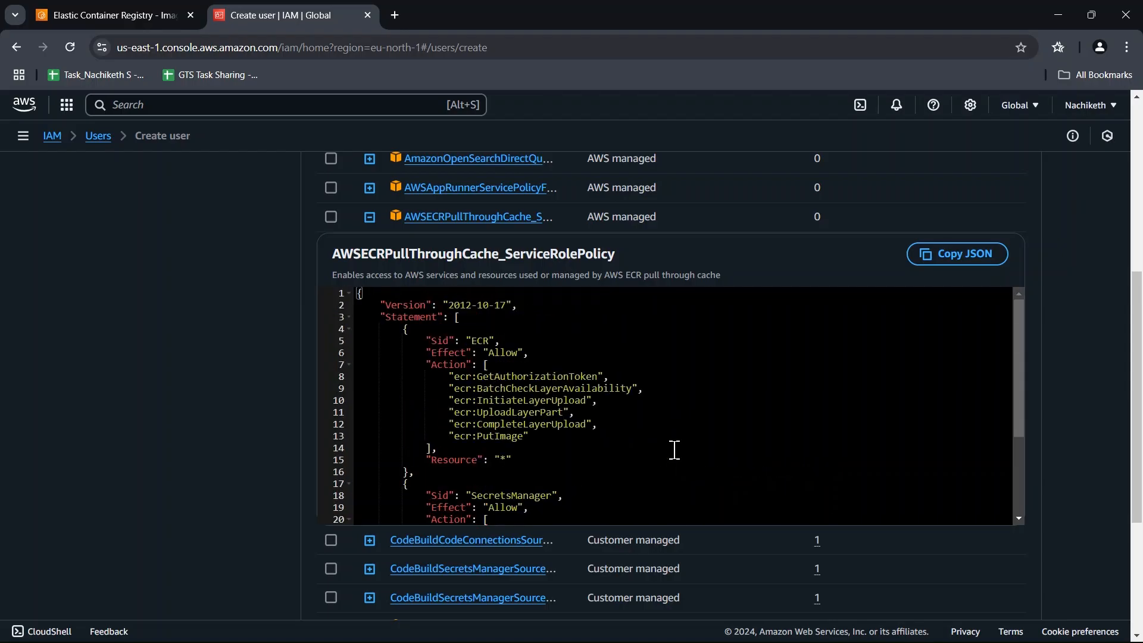
scroll(674, 450, up, 3)
scroll(773, 343, up, 4)
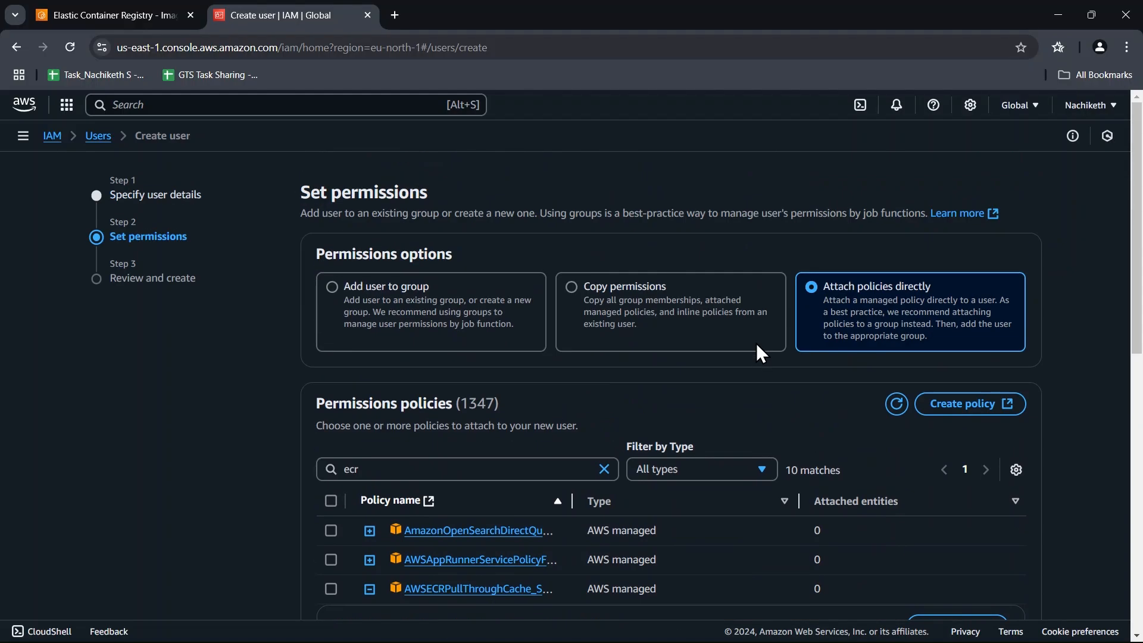
Try the option of adding the user to a group and switch back to attaching policies directly.
click(359, 308)
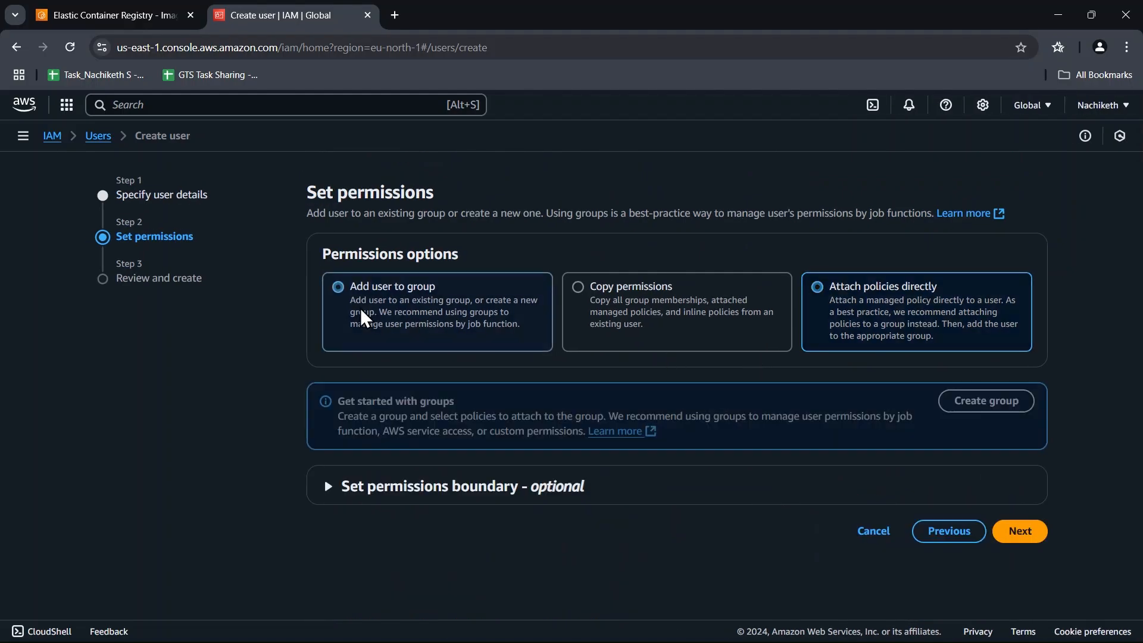
click(910, 323)
scroll(911, 323, down, 2)
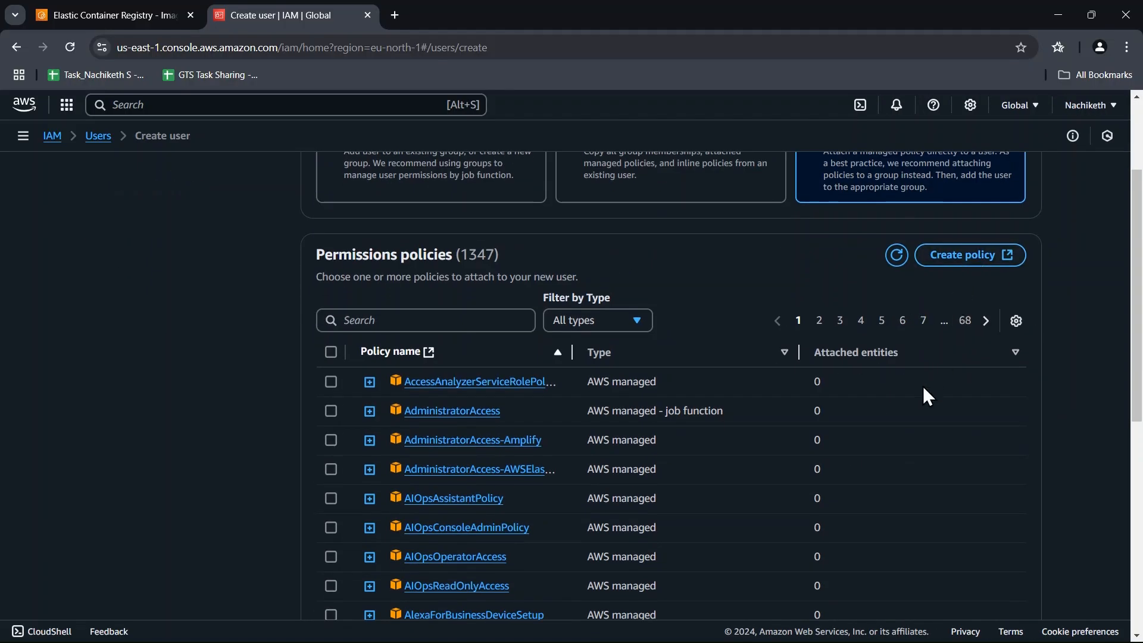
scroll(922, 385, up, 2)
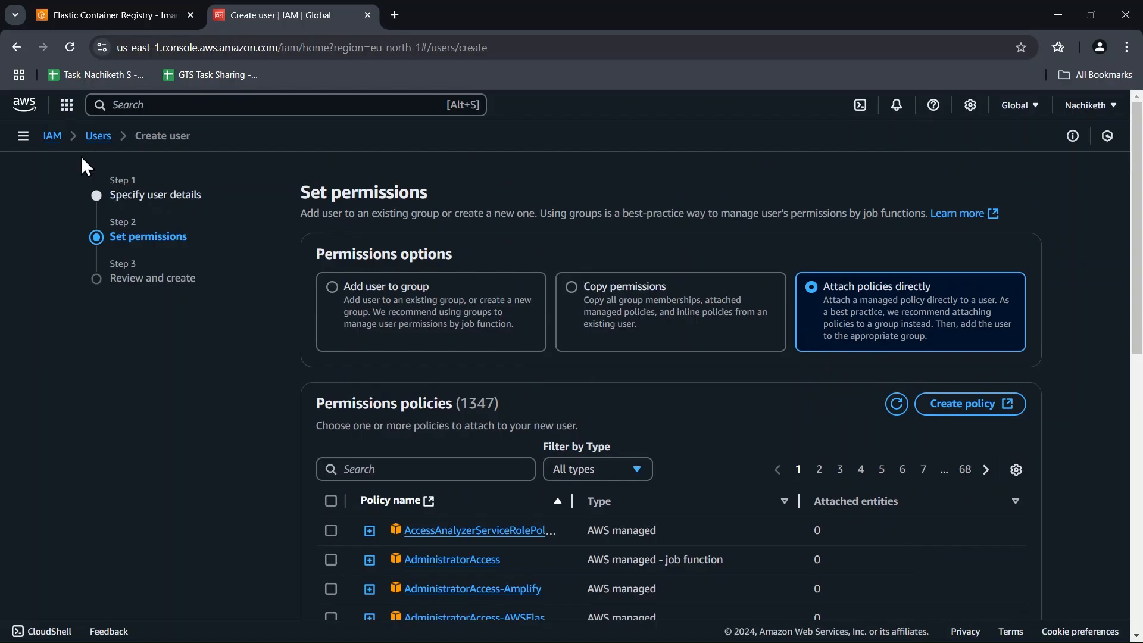
Abandon the unfinished user creation and review the security credentials and access keys of the existing ECR user.
click(98, 136)
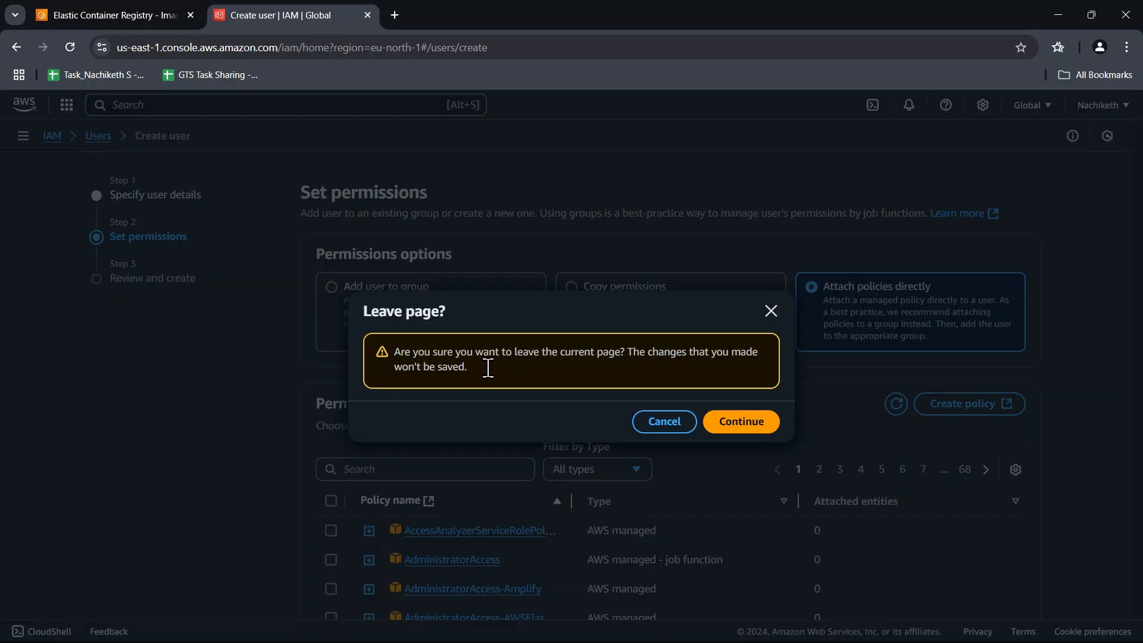
click(748, 424)
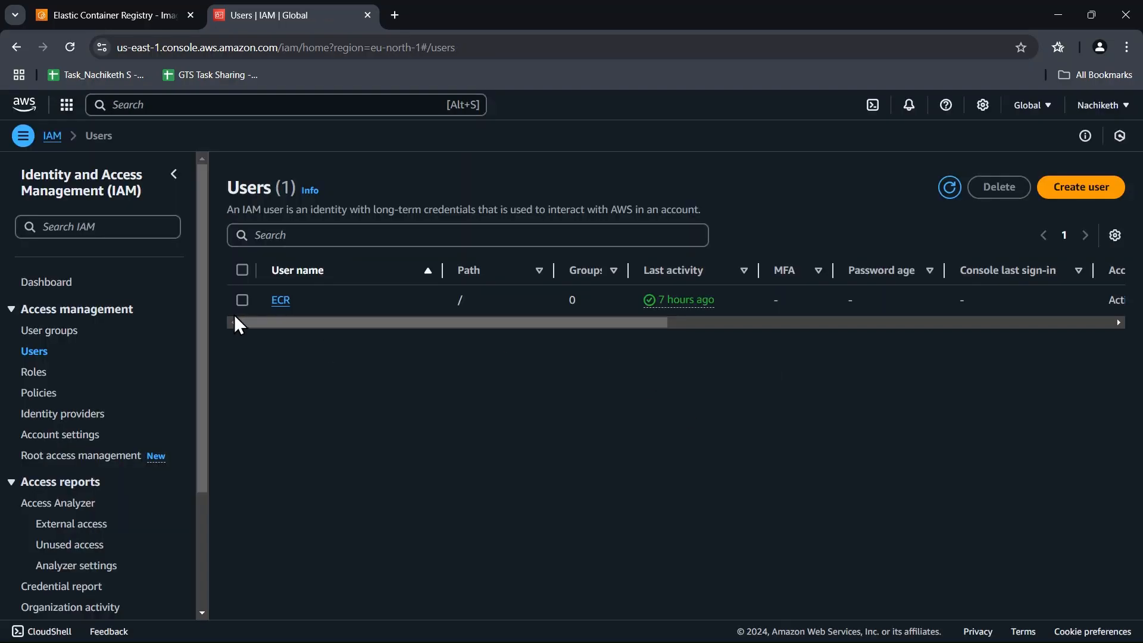
click(282, 300)
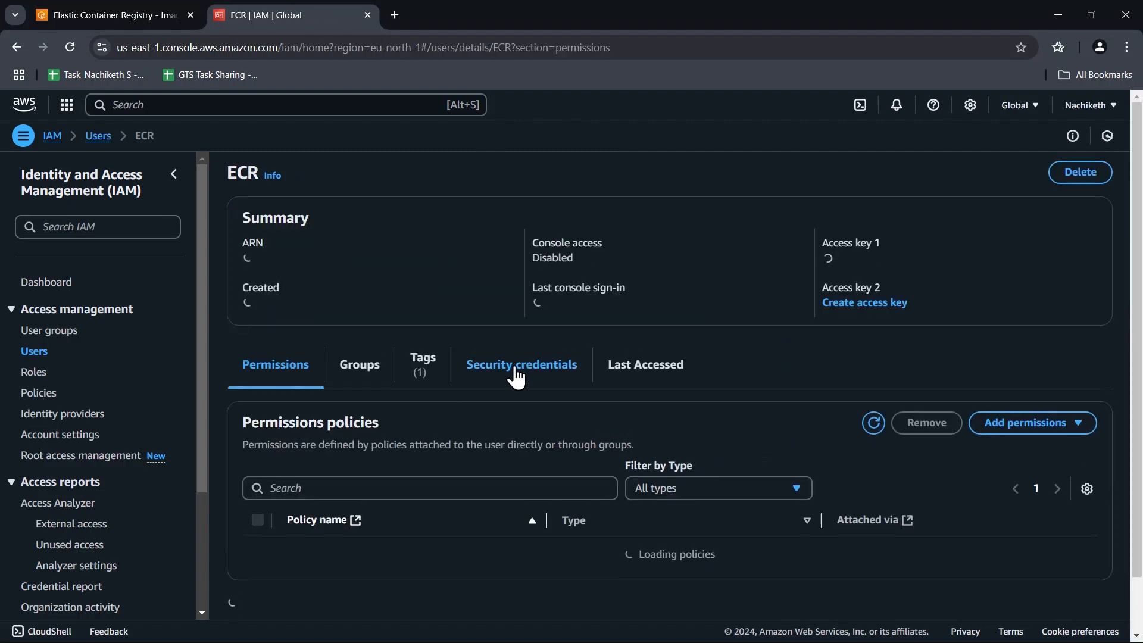
click(522, 364)
scroll(536, 382, down, 5)
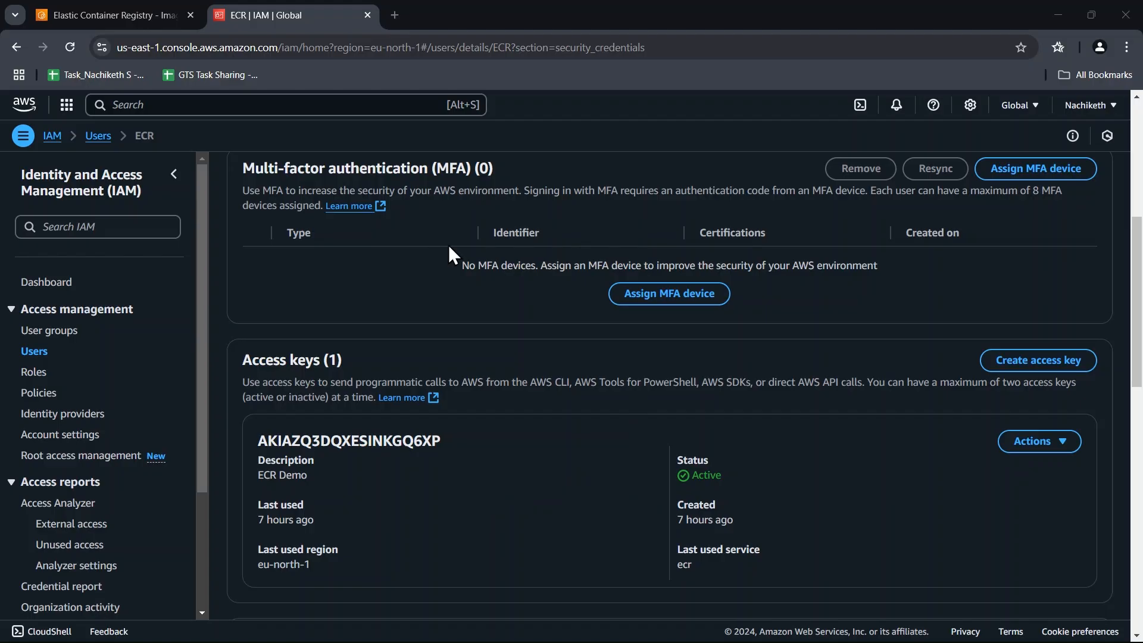
Return to the demo repository and review its macOS / Linux push commands, including the AWS CLI requirement.
click(130, 18)
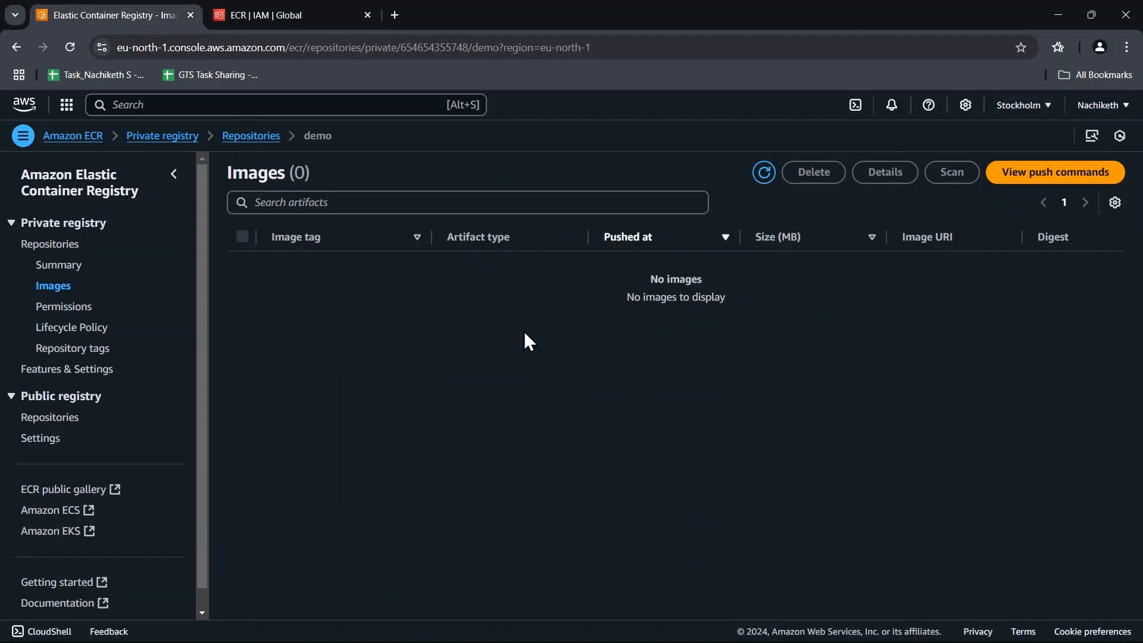
click(1082, 174)
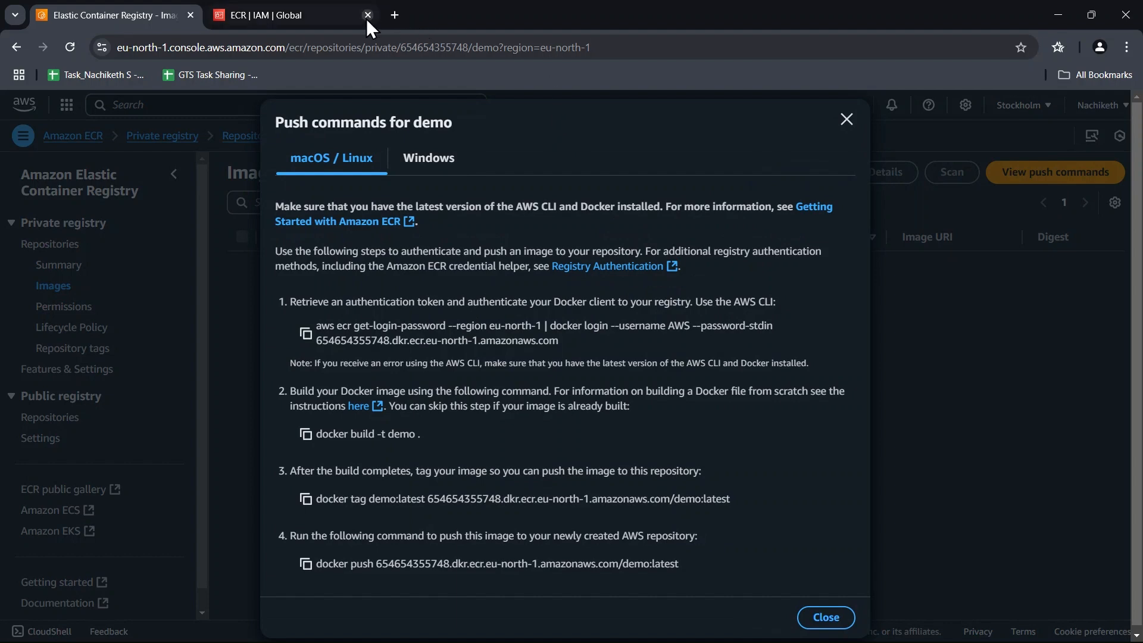
Search the web for aws cli install and open the AWS documentation's Linux installation page.
click(396, 14)
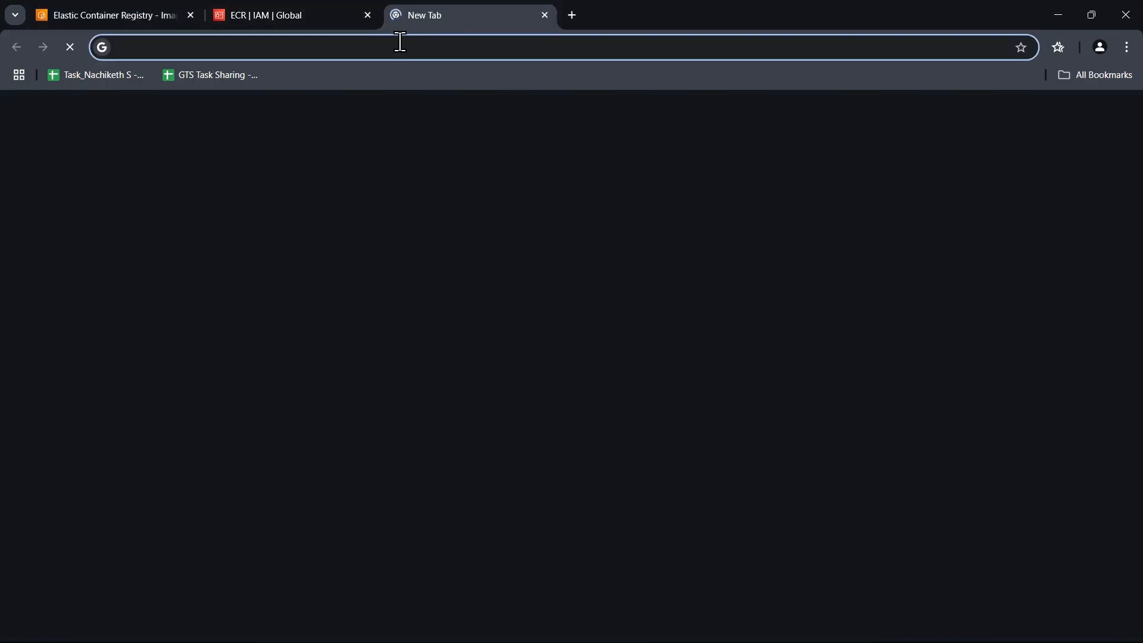
text(aws cli)
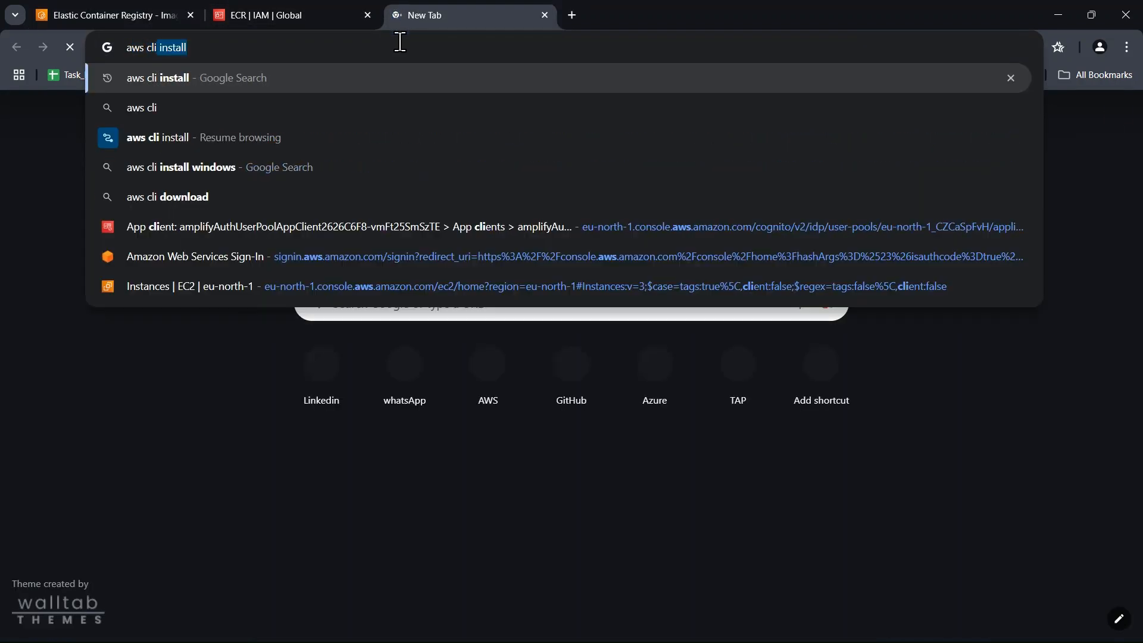
key(Return)
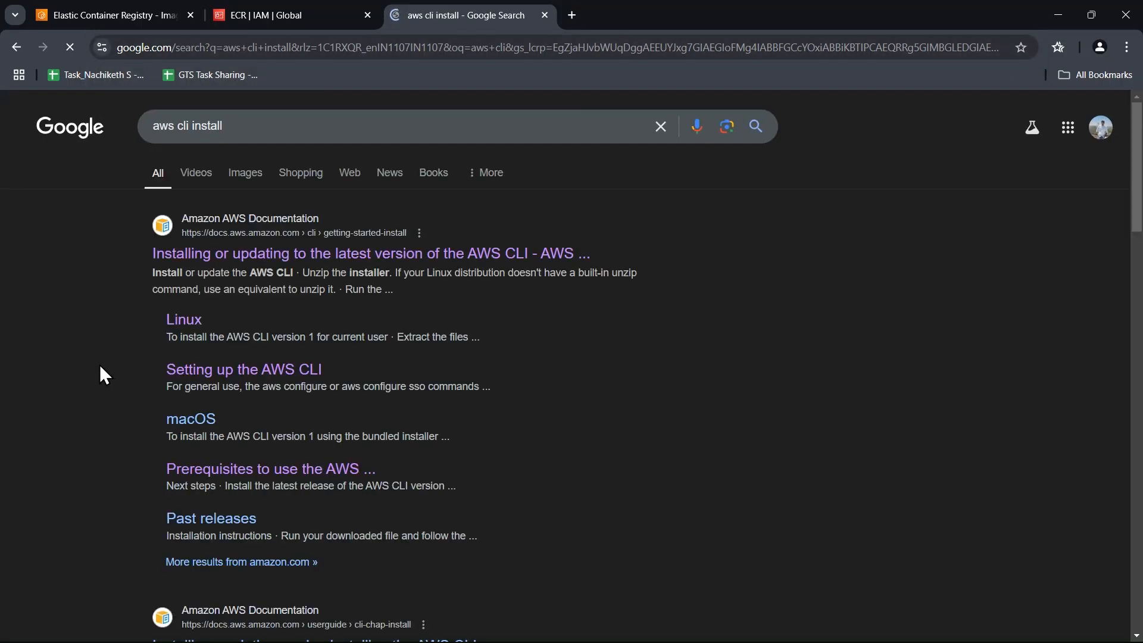
click(188, 322)
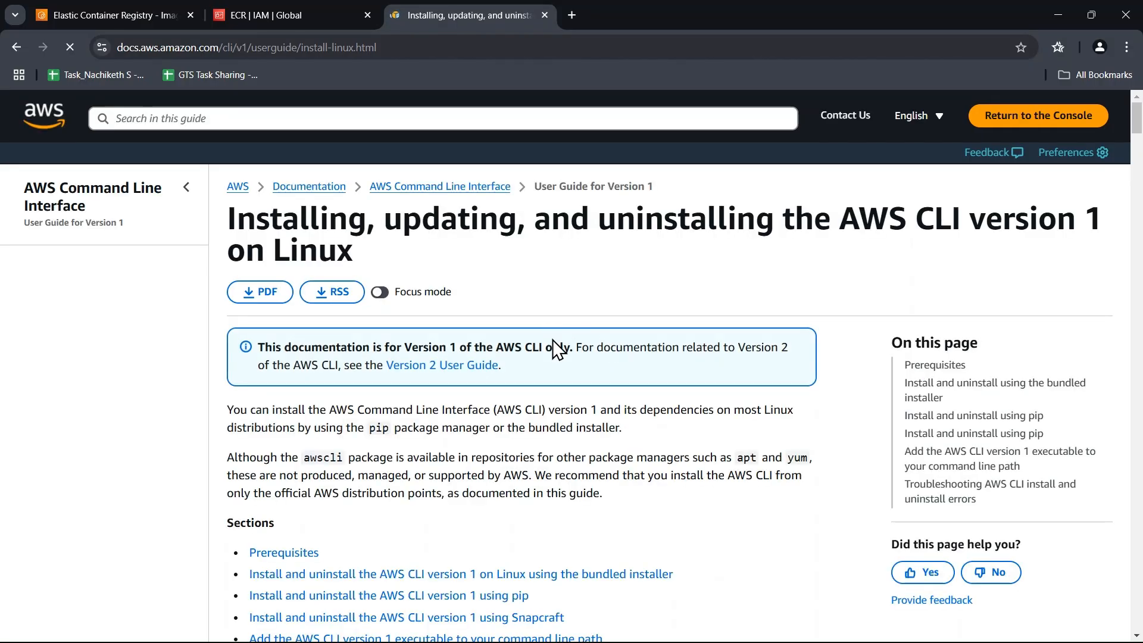
Read the Linux guide's Python version matrix and the bundled installer commands for AWS CLI version 1.
scroll(552, 339, down, 15)
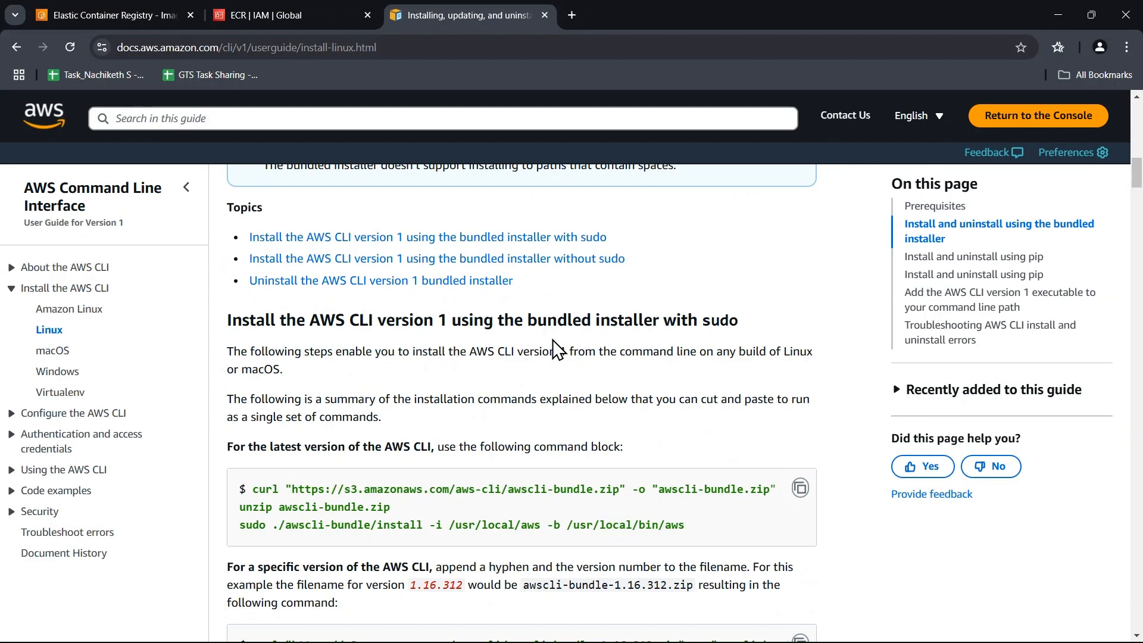
scroll(552, 342, up, 7)
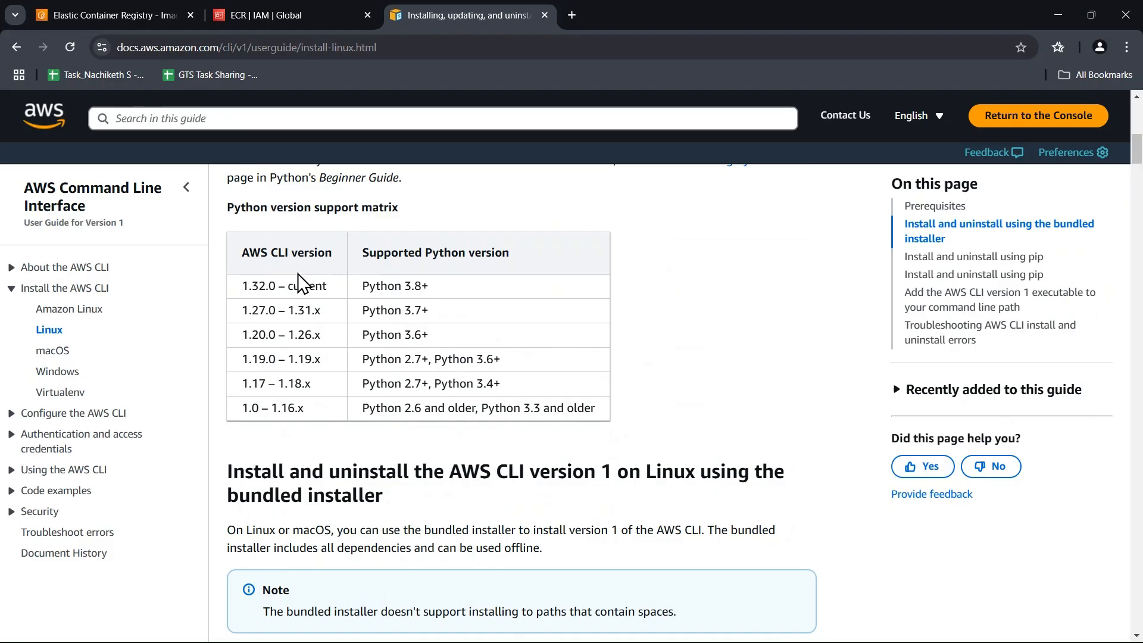
scroll(334, 280, up, 1)
scroll(684, 298, down, 9)
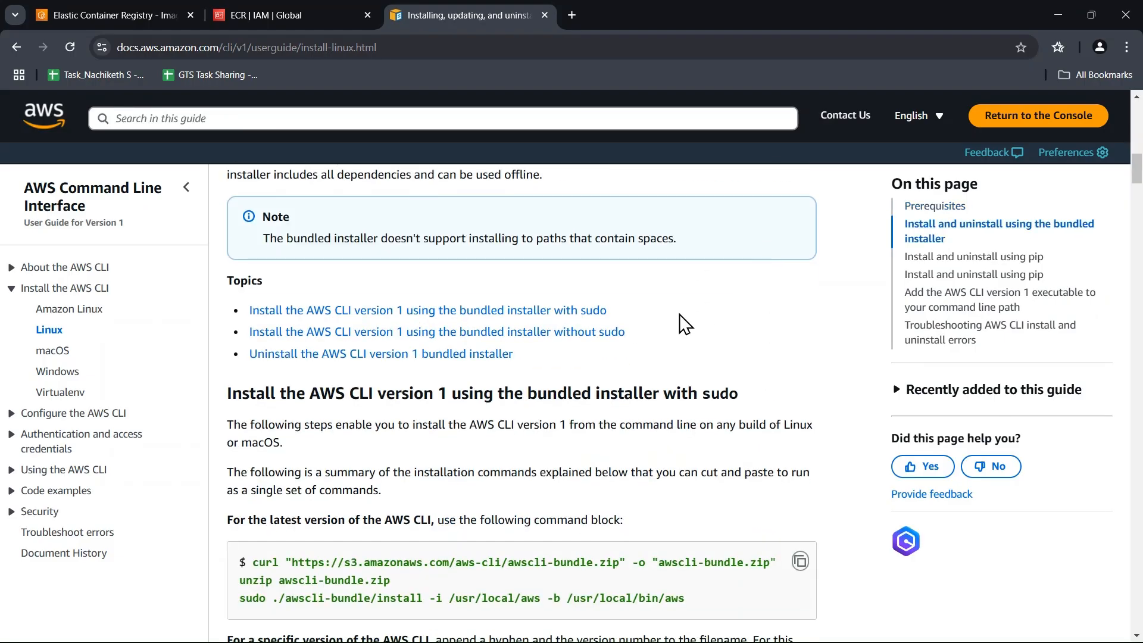
scroll(680, 313, down, 5)
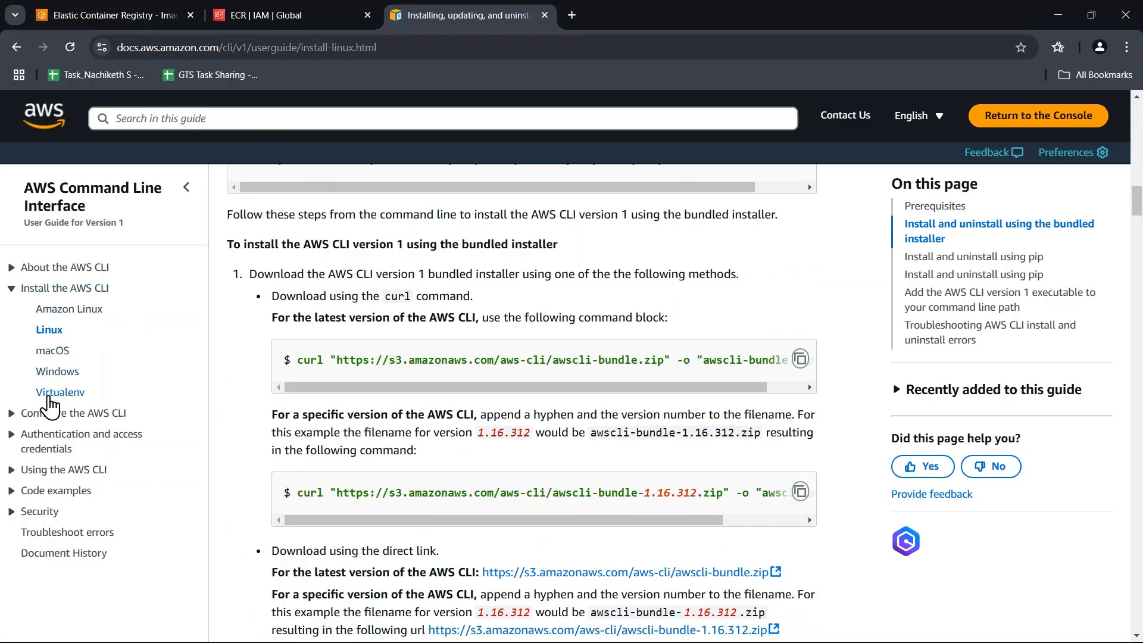
Expand the guide's Configure the AWS CLI topics and read the installation page from the overview through the pip instructions.
click(12, 412)
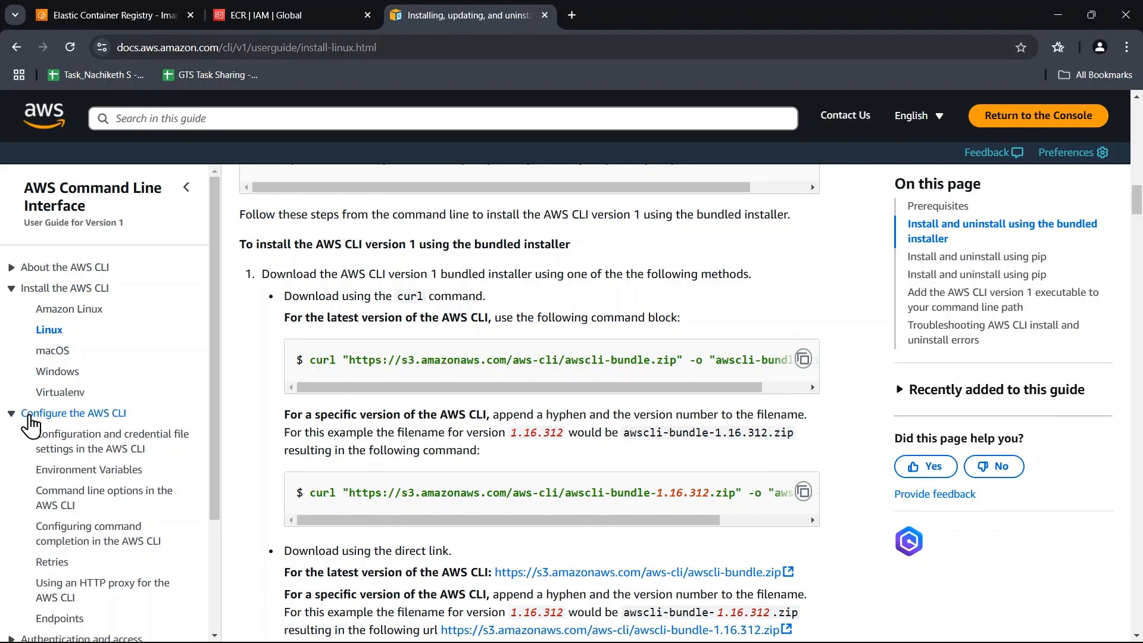
scroll(467, 452, up, 15)
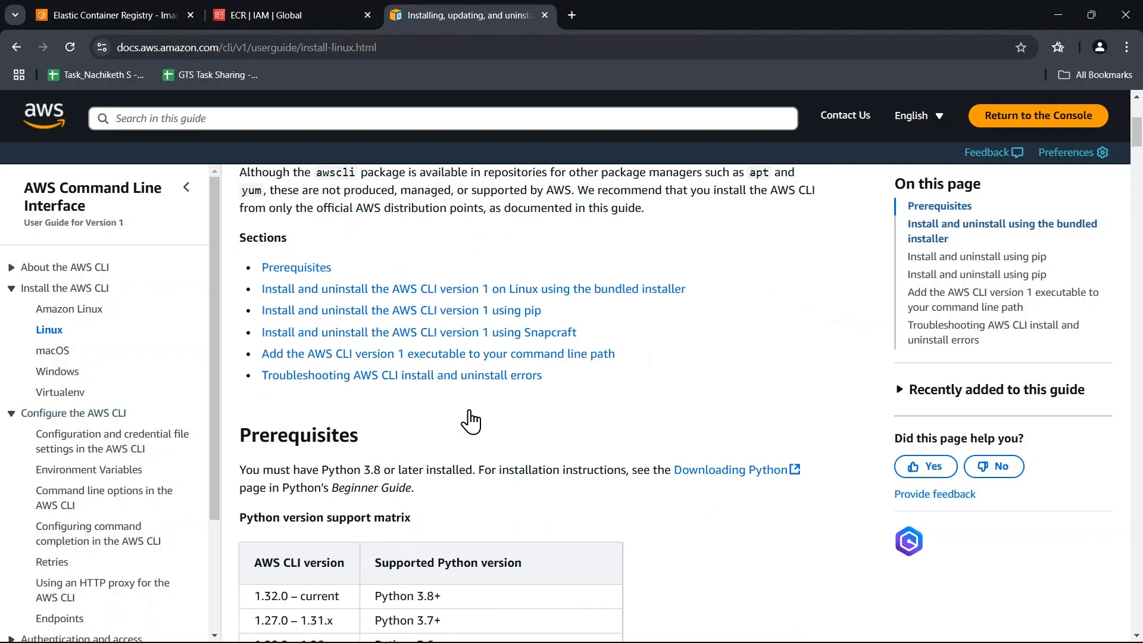
scroll(471, 421, up, 5)
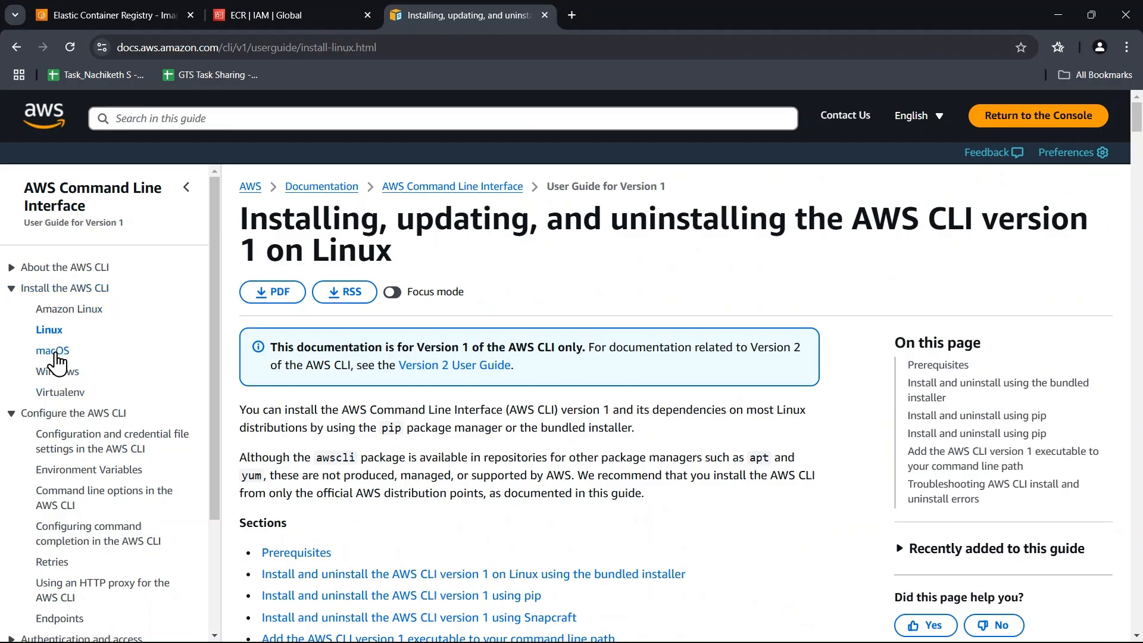
scroll(446, 286, down, 5)
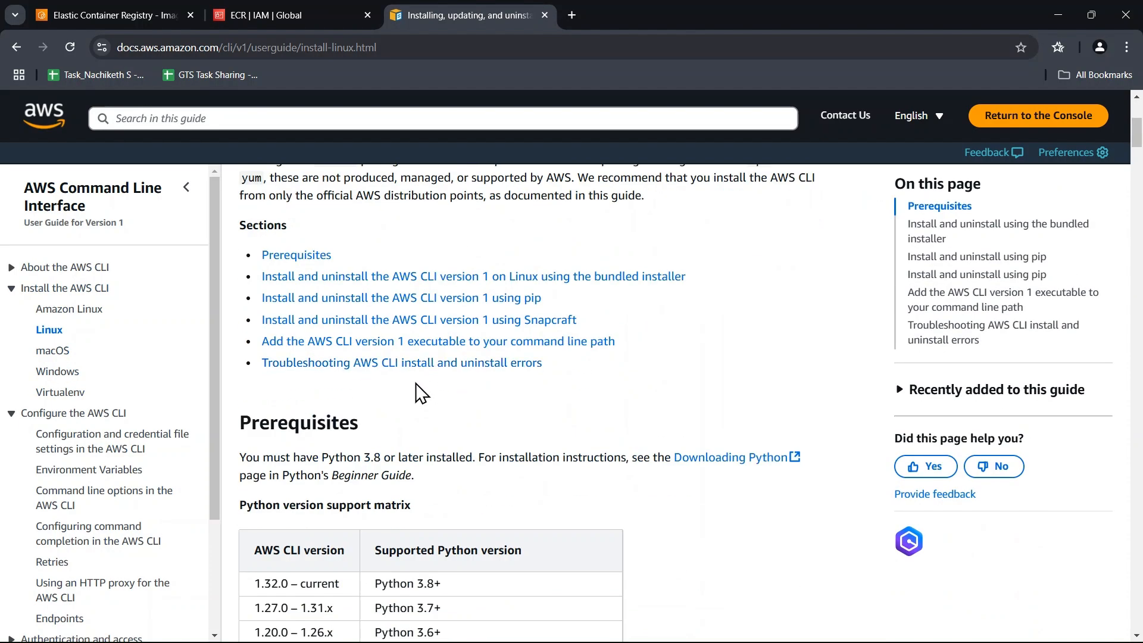
scroll(524, 319, down, 5)
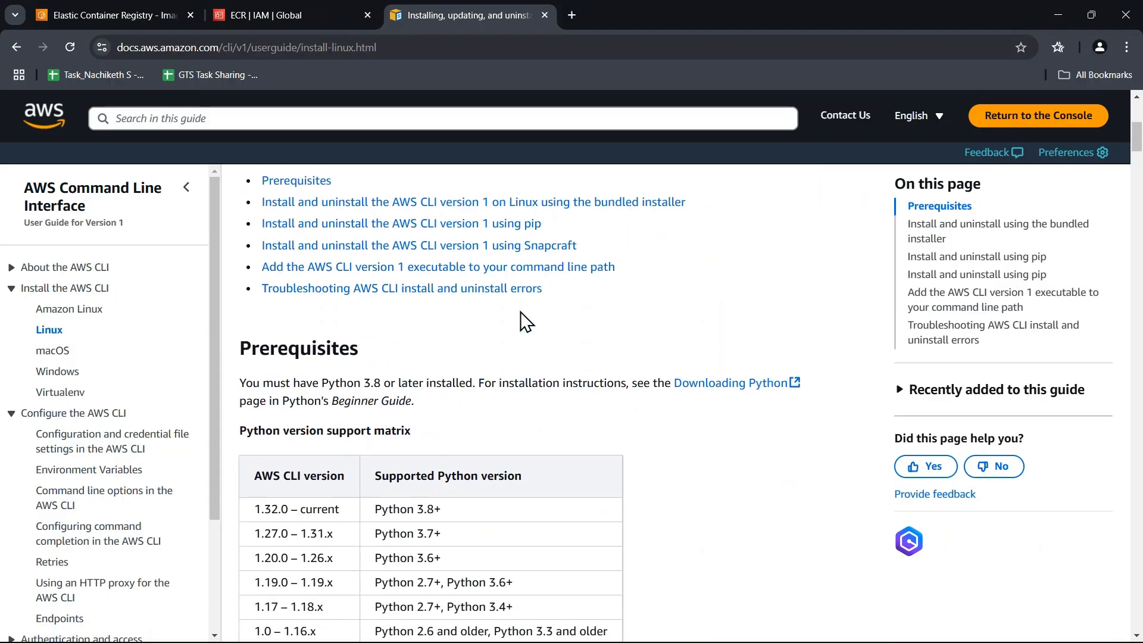
scroll(523, 319, down, 3)
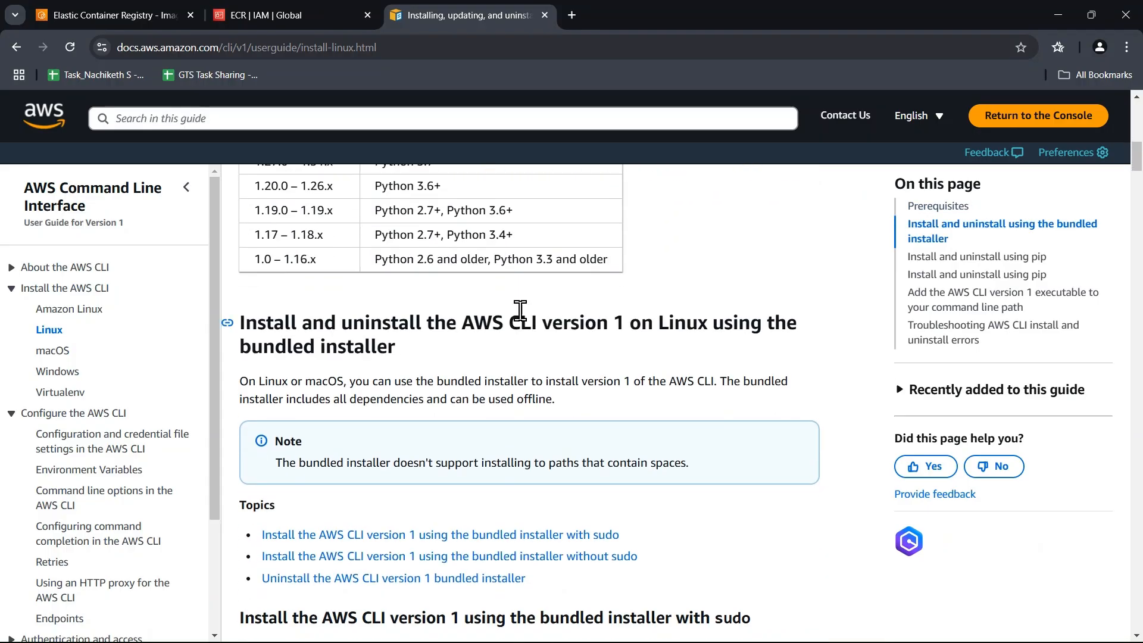
scroll(520, 309, down, 20)
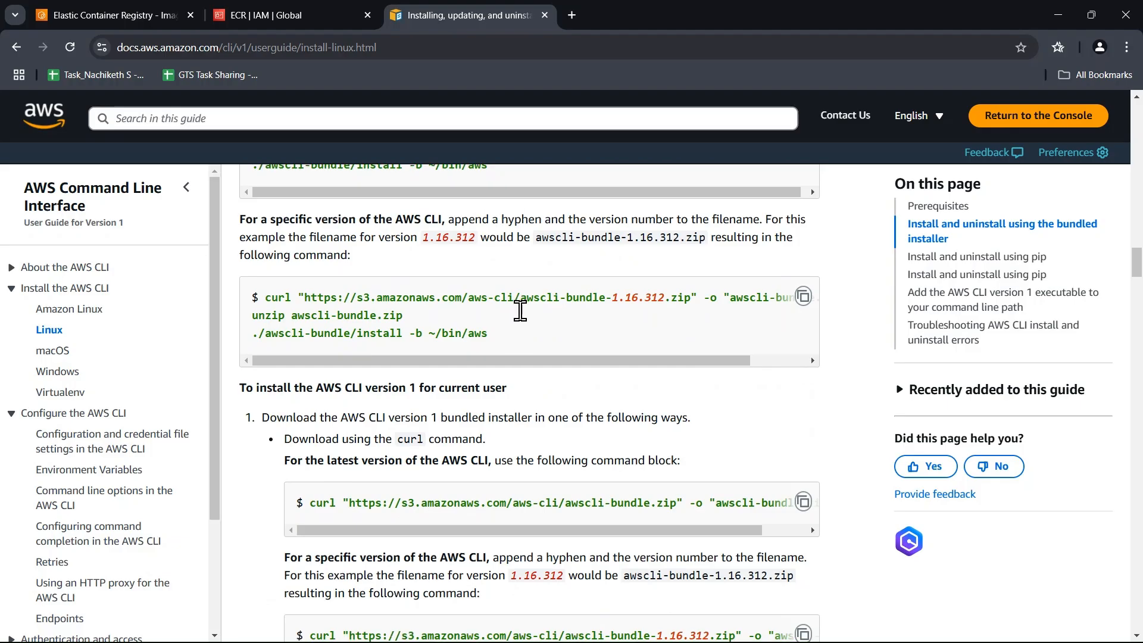
scroll(520, 309, down, 20)
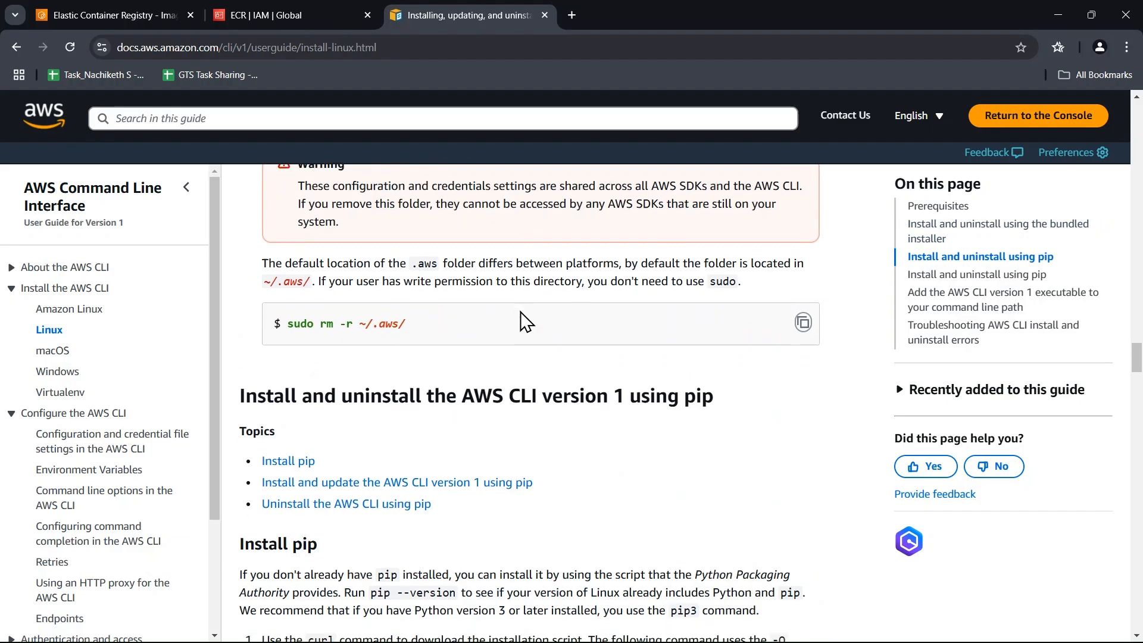
scroll(521, 320, down, 3)
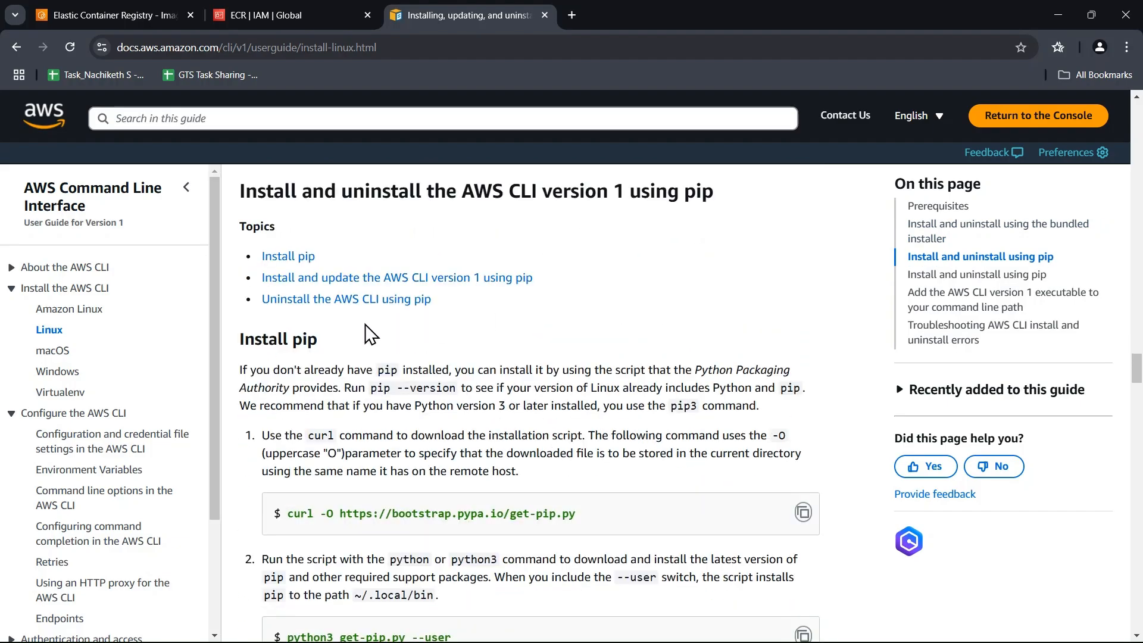
Return to the aws cli install search results and open the guide on installing or updating to the latest AWS CLI version.
scroll(369, 333, down, 15)
scroll(333, 304, down, 8)
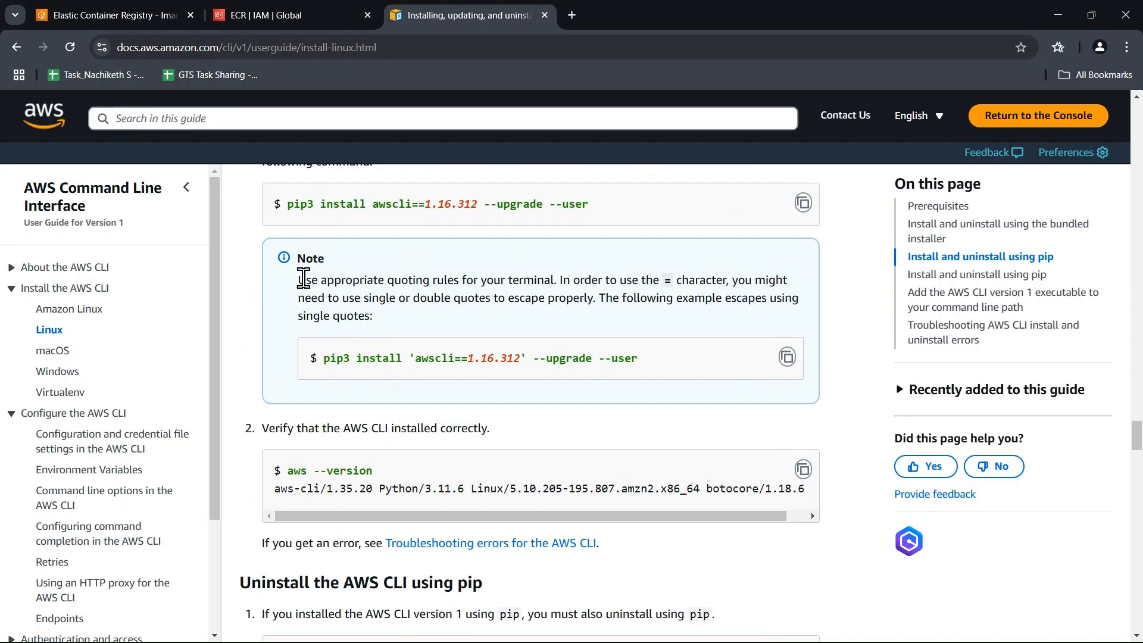
click(12, 48)
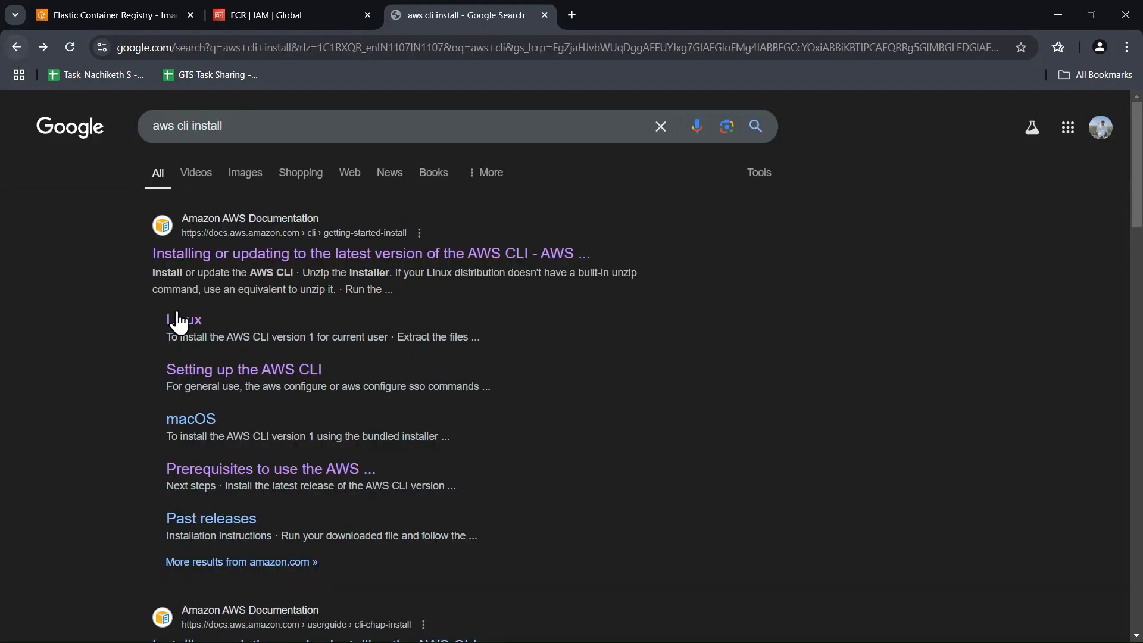
click(220, 255)
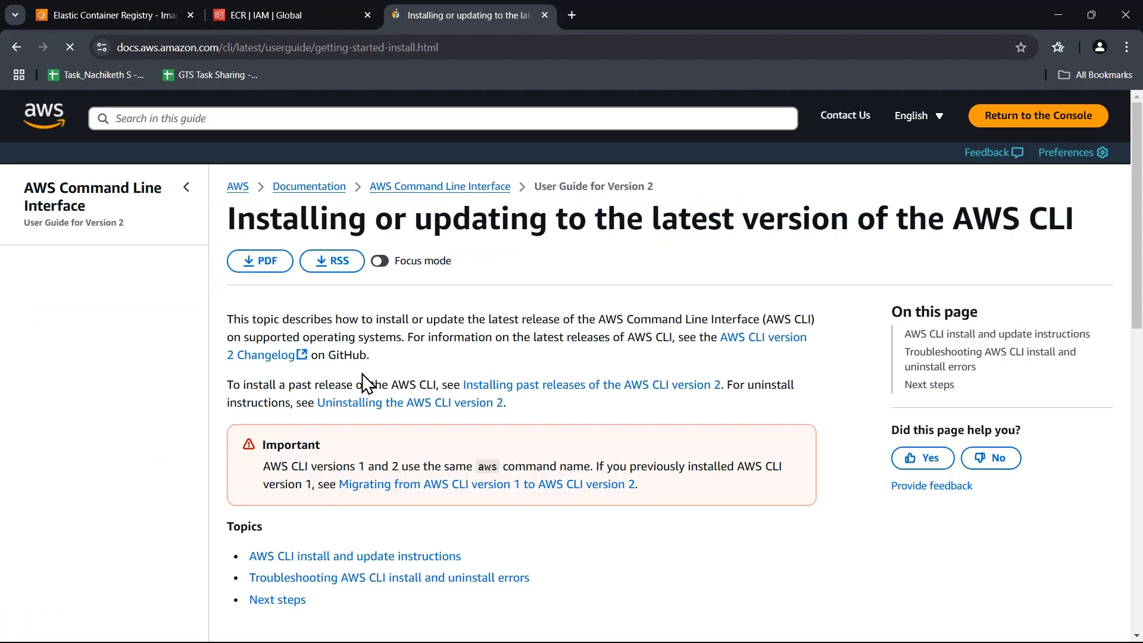
Go to the guide's AWS CLI install and update instructions and expand the Linux section.
scroll(362, 374, down, 2)
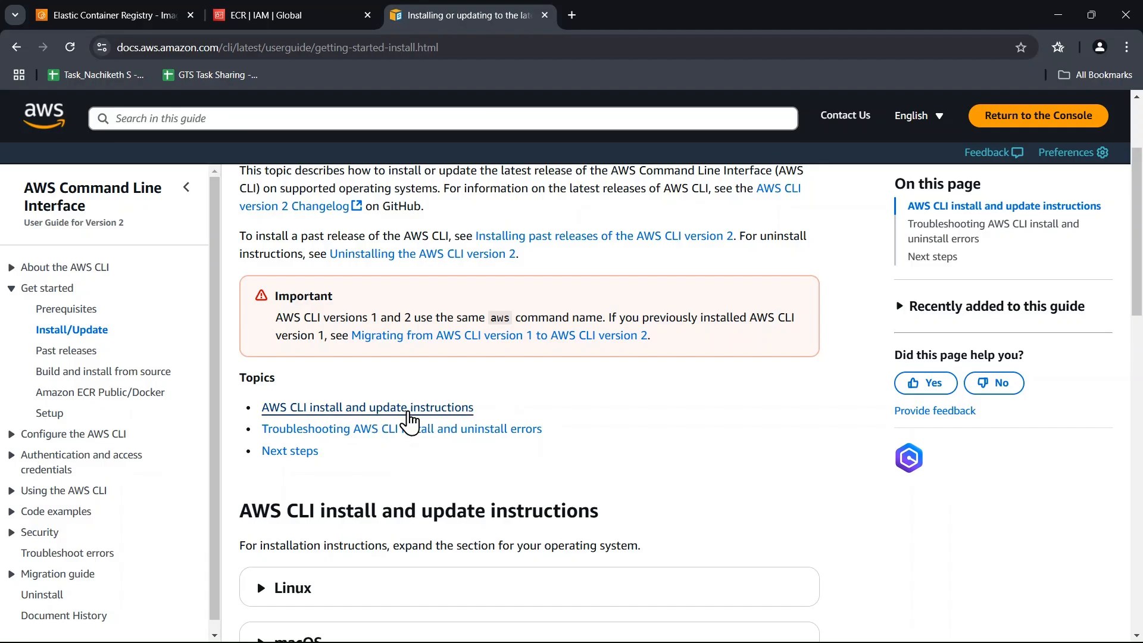
scroll(506, 358, down, 5)
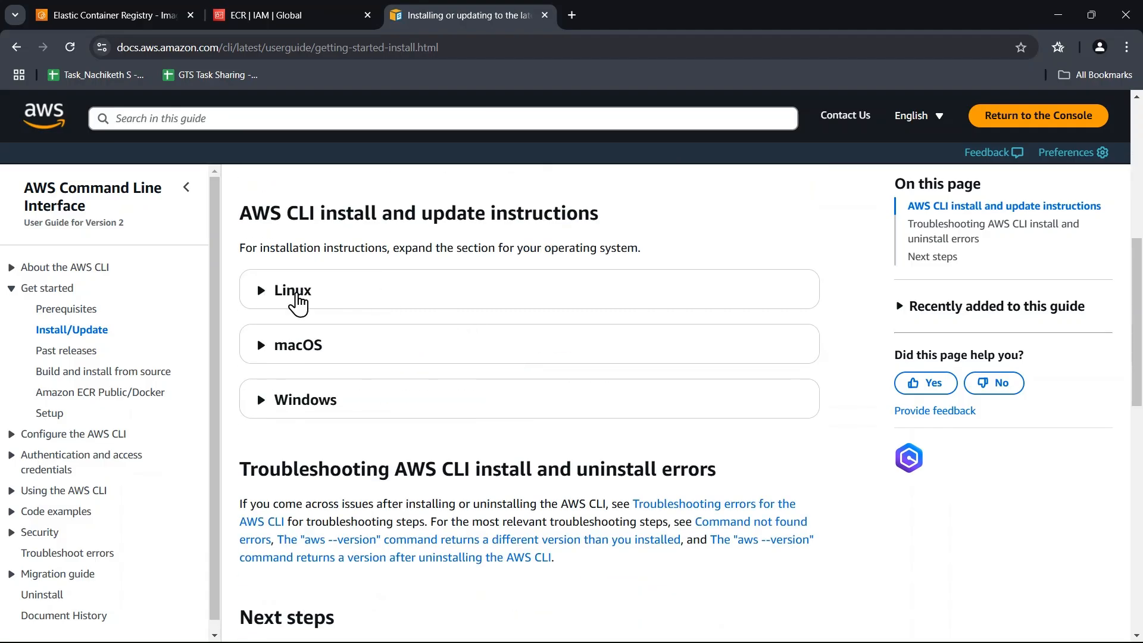
scroll(582, 316, down, 10)
scroll(581, 305, up, 7)
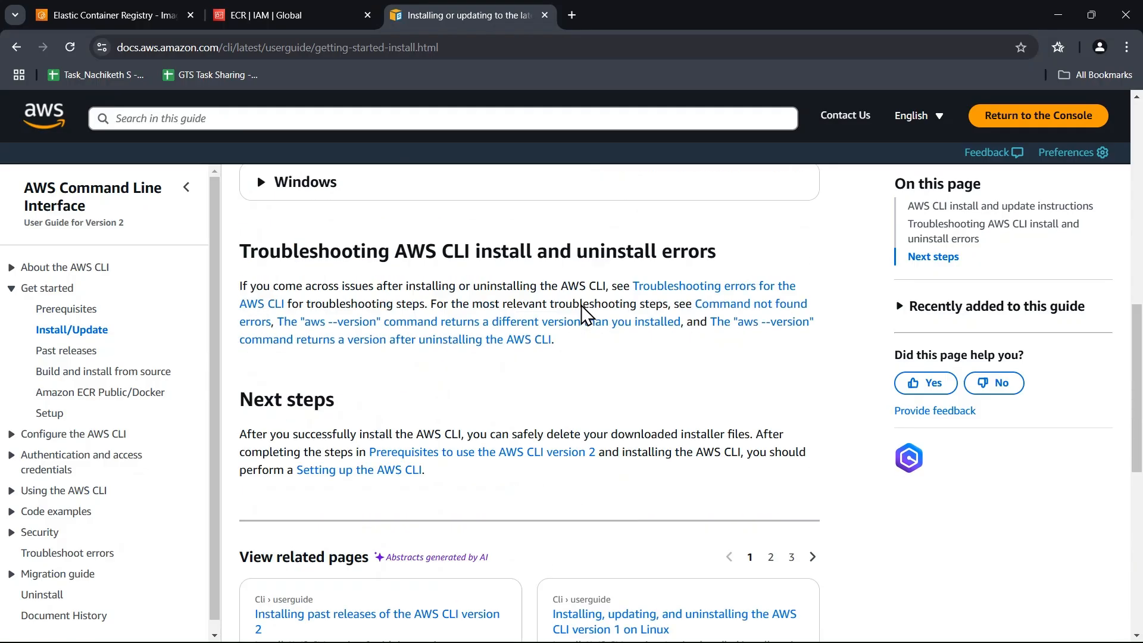
scroll(581, 305, up, 11)
scroll(322, 484, down, 4)
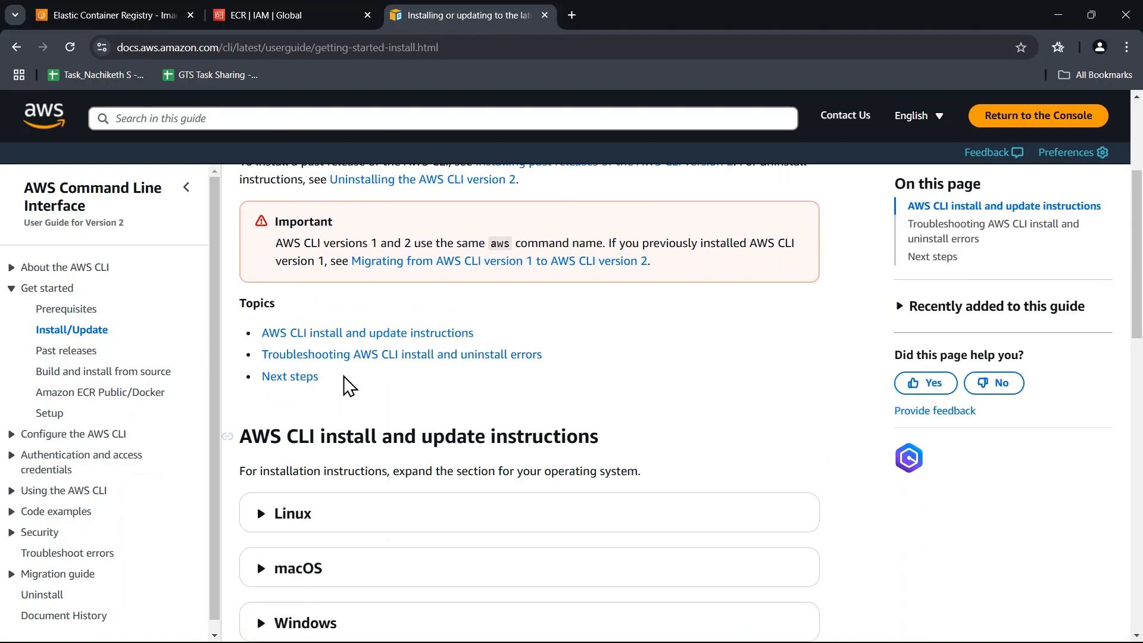
click(349, 337)
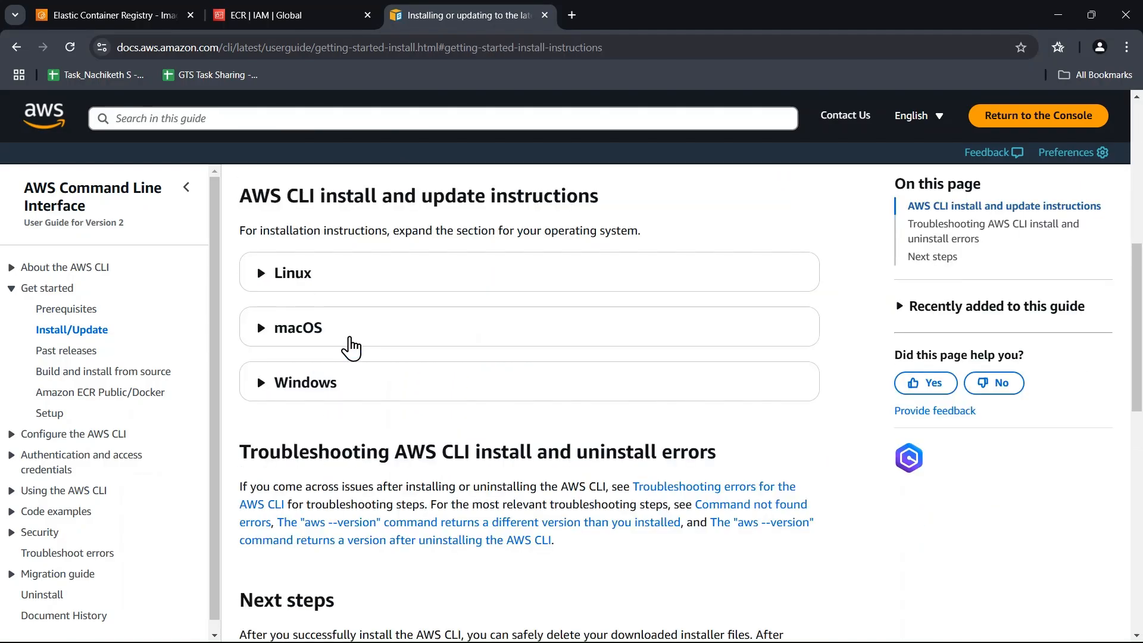
click(262, 275)
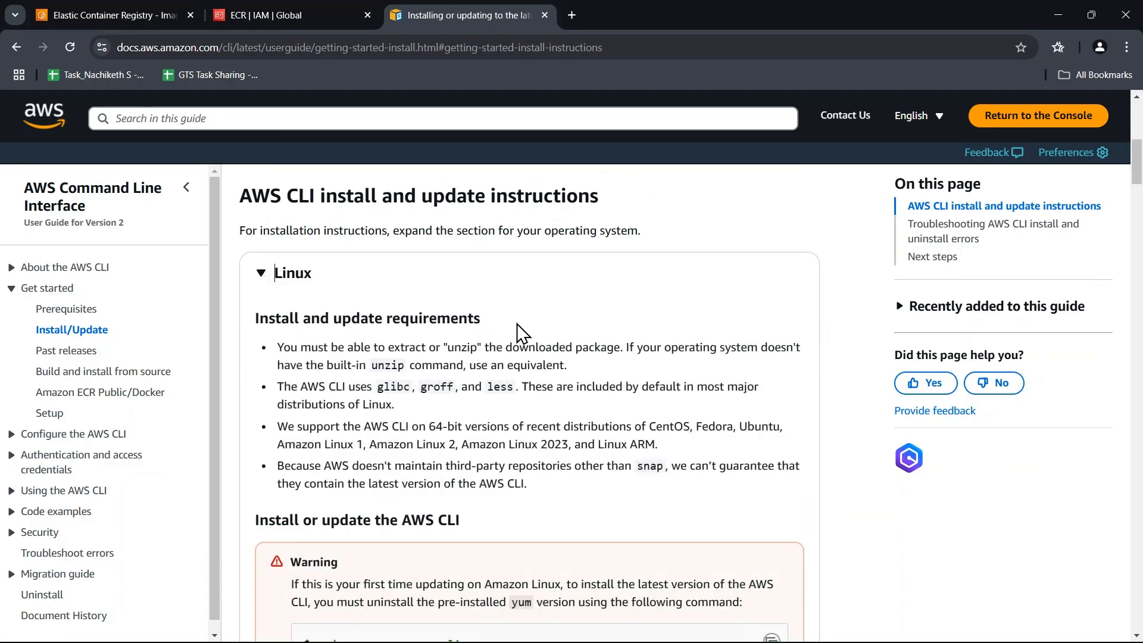
Review the Linux installation methods and show the Snap package instructions down to the snap install commands.
scroll(516, 323, down, 6)
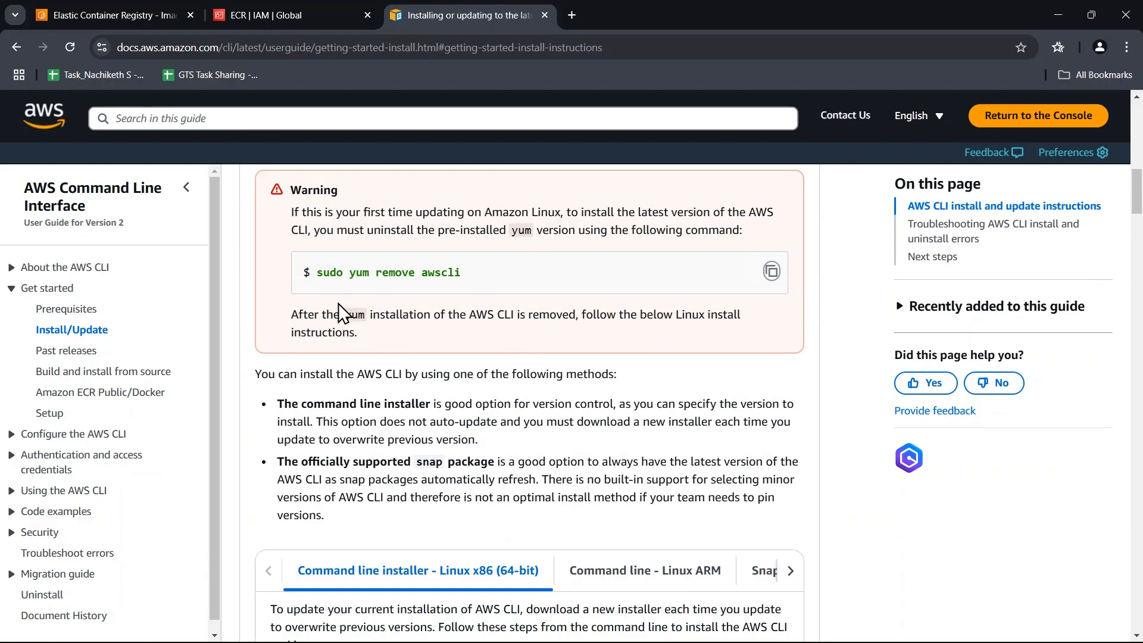
double_click(359, 272)
scroll(474, 362, down, 6)
scroll(793, 321, up, 3)
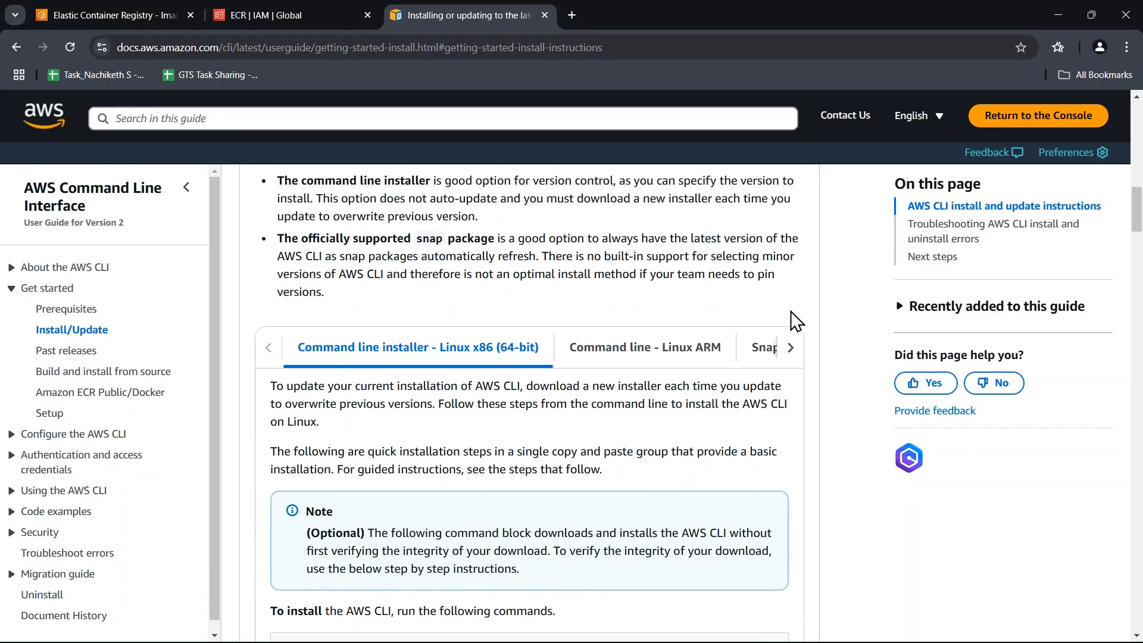
click(791, 355)
click(716, 356)
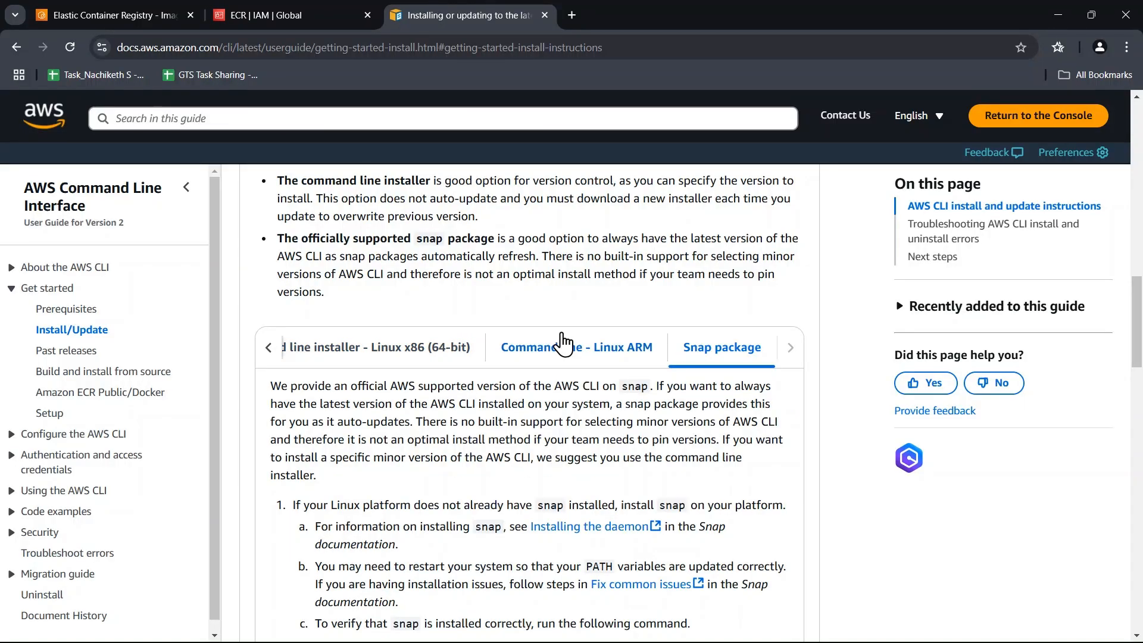
scroll(563, 343, down, 6)
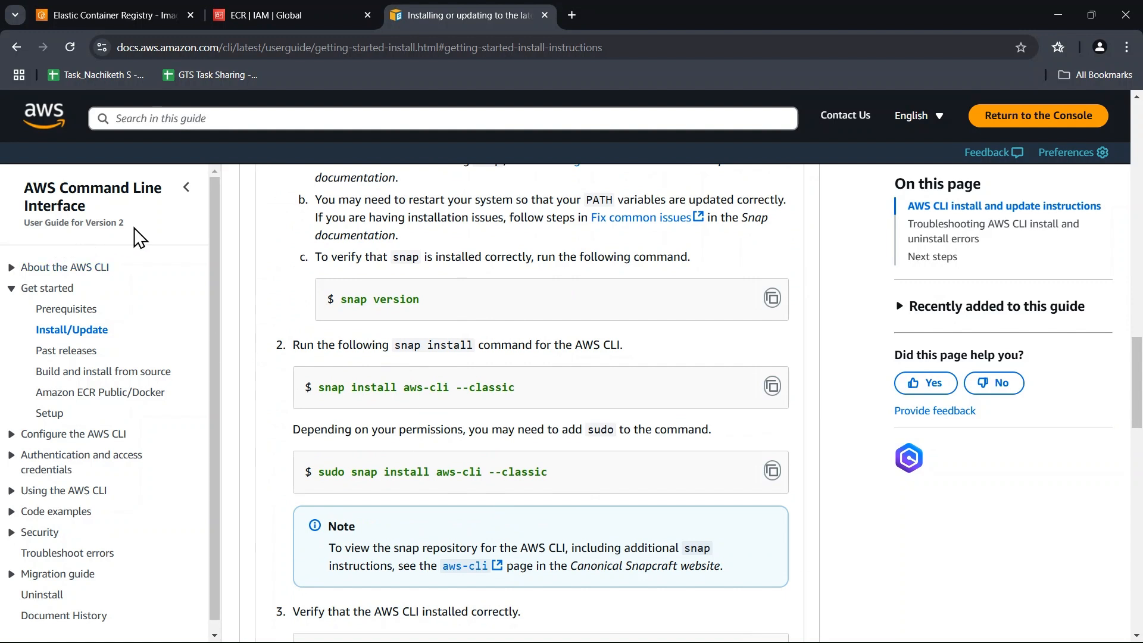
Highlight the User Guide for Version 2 label and reread the Linux requirements and Snap package installation commands.
drag(124, 222, 25, 224)
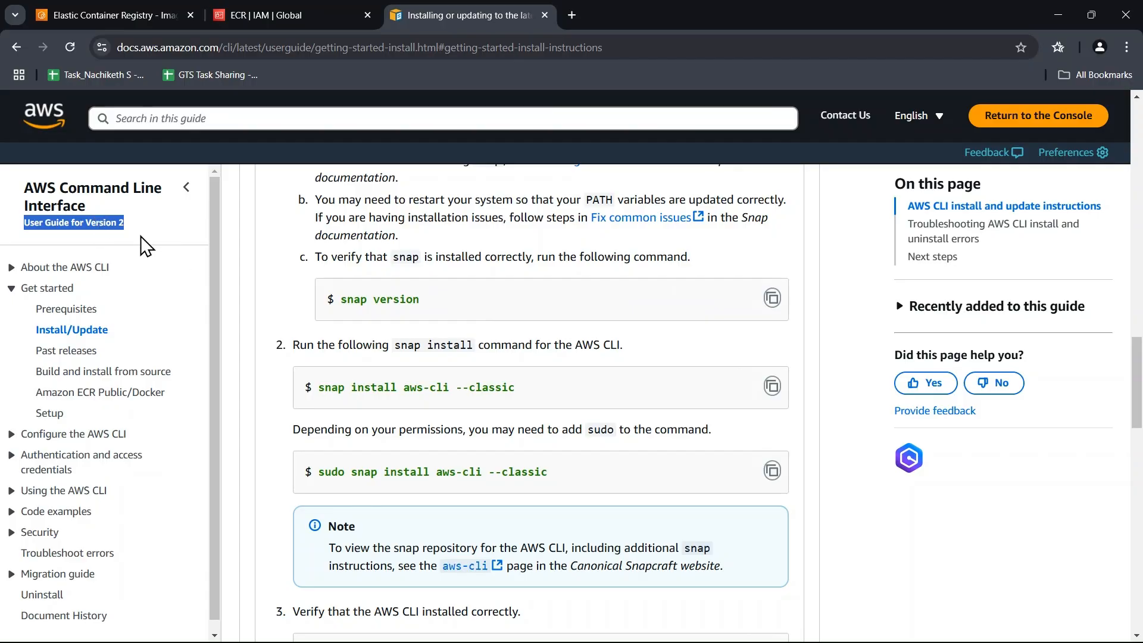
scroll(365, 343, up, 15)
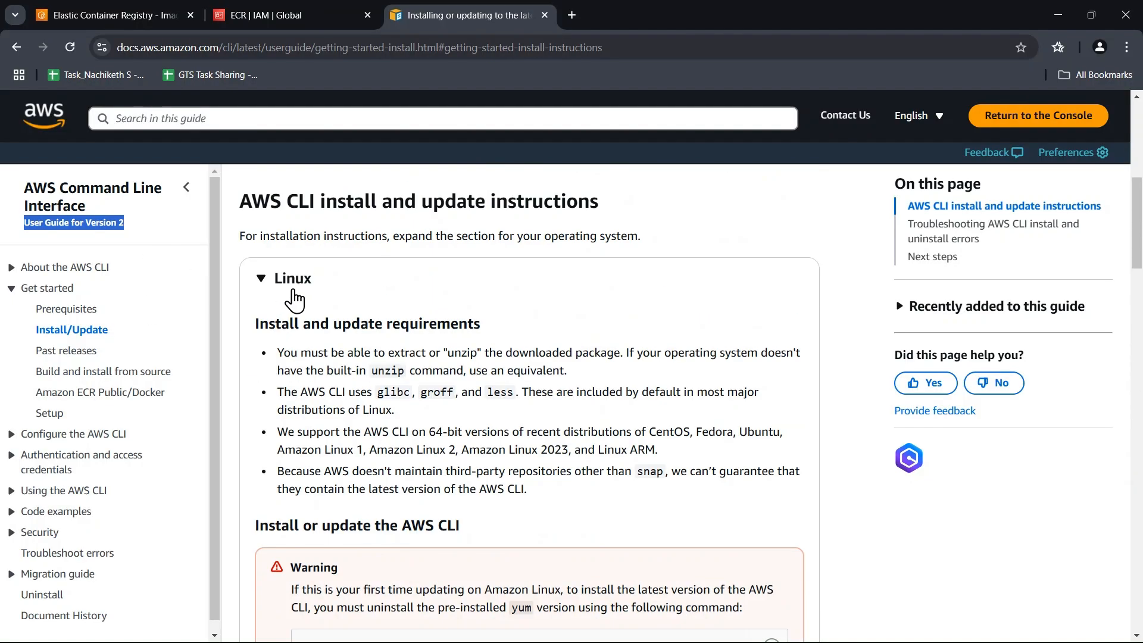
scroll(459, 293, down, 10)
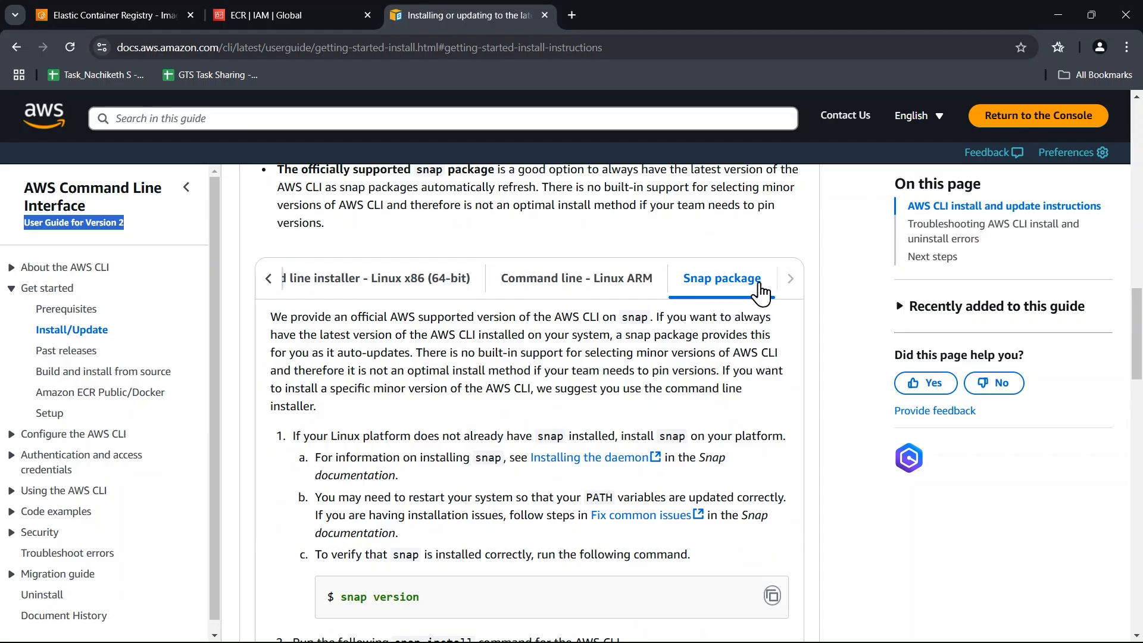
scroll(417, 416, down, 1)
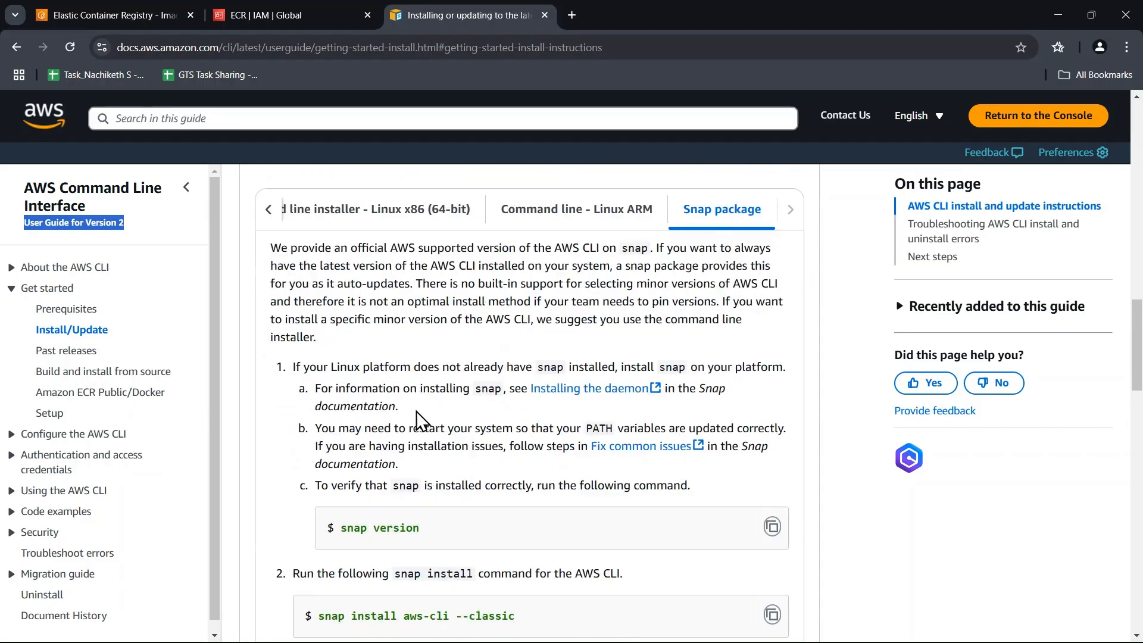
scroll(420, 417, down, 3)
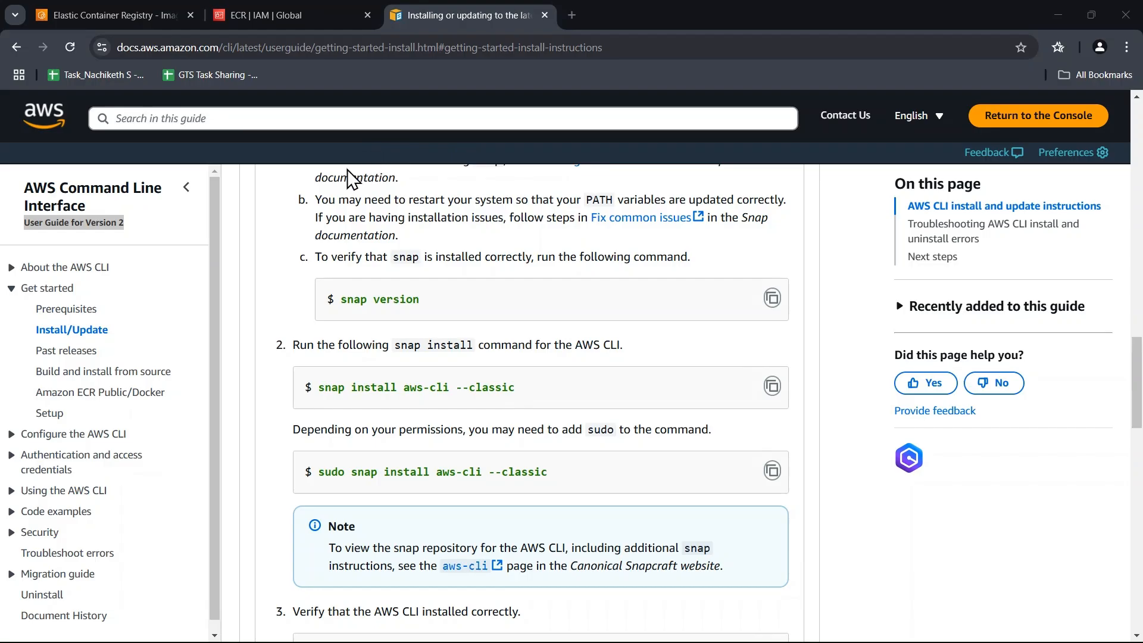
Return to the demo repository's push commands and copy the aws ecr get-login-password authentication command.
key(alt+Tab)
key(alt+Tab)
key(alt+Tab)
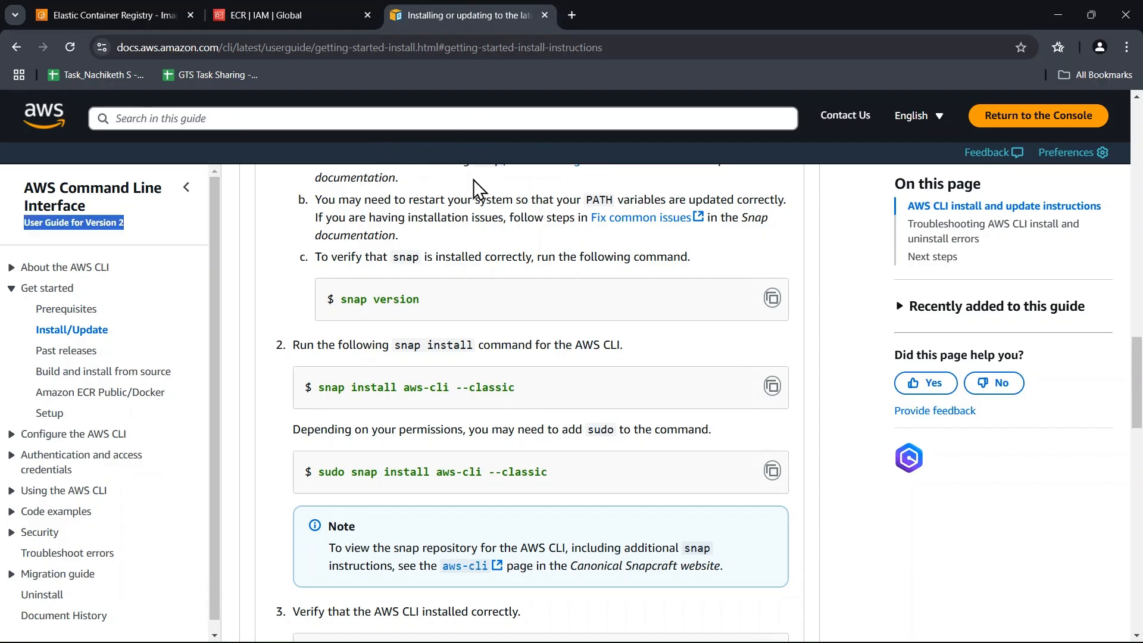
click(272, 14)
key(ctrl+Page_Up)
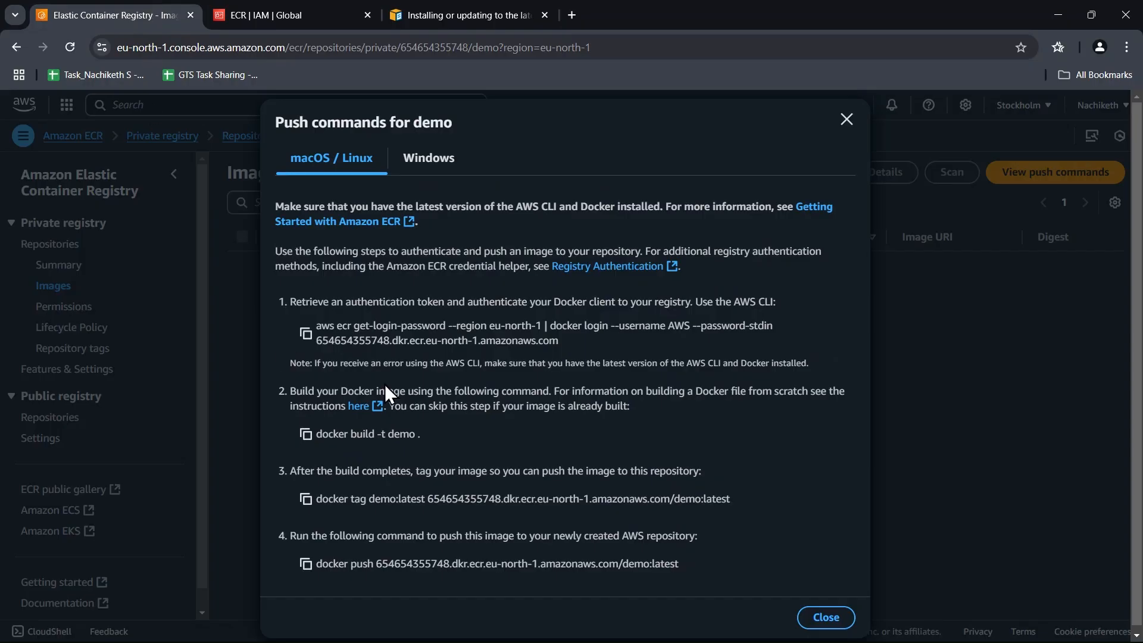
click(305, 333)
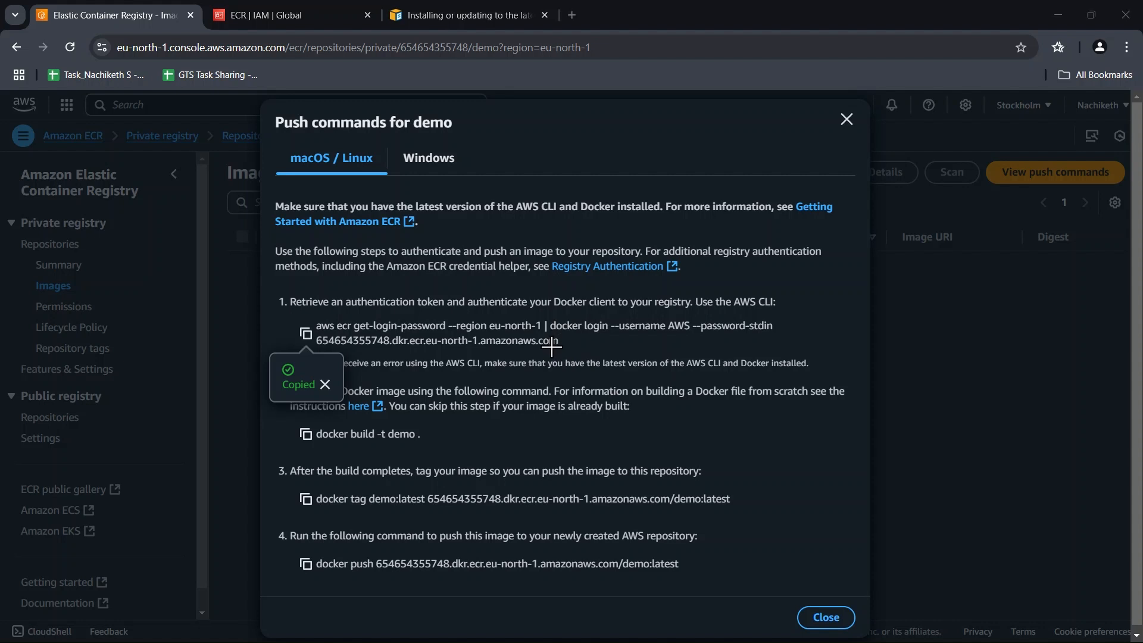
Copy the docker build command for demo, followed by the docker tag command for demo:latest.
click(456, 434)
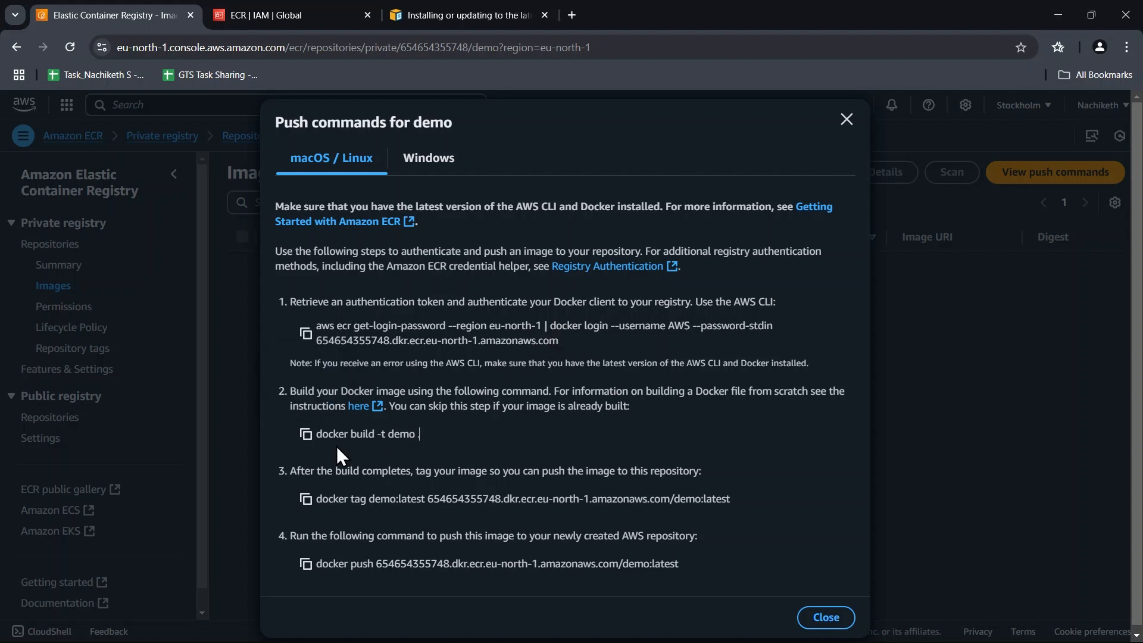
click(306, 434)
click(305, 502)
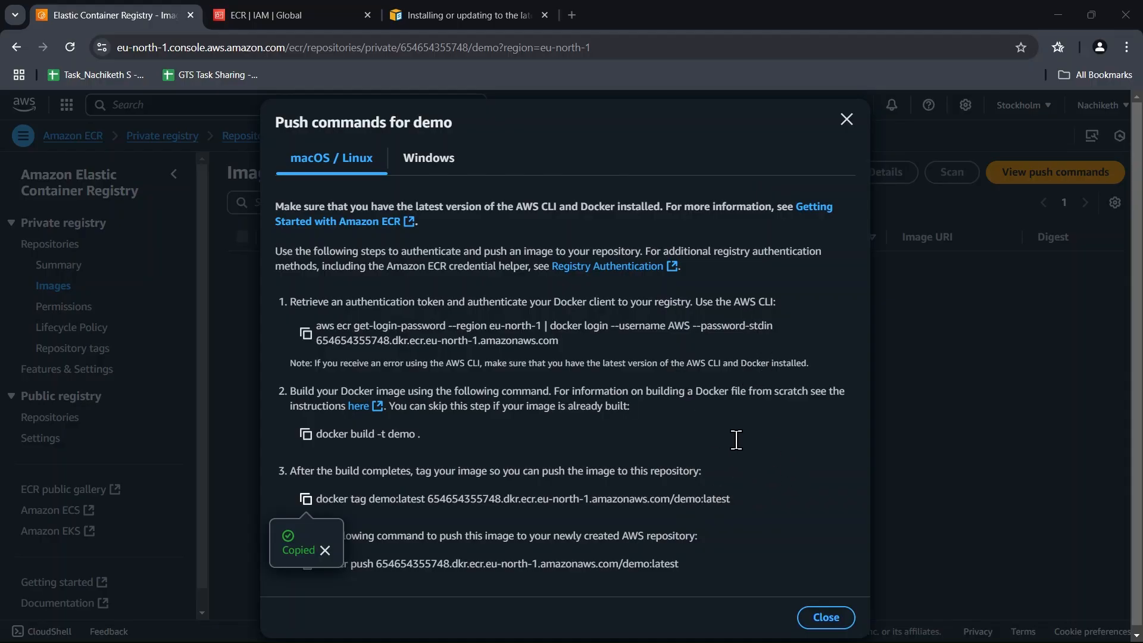
Highlight the docker tag command's account ID, registry domain and full target image URI in turn to examine its parts.
click(661, 427)
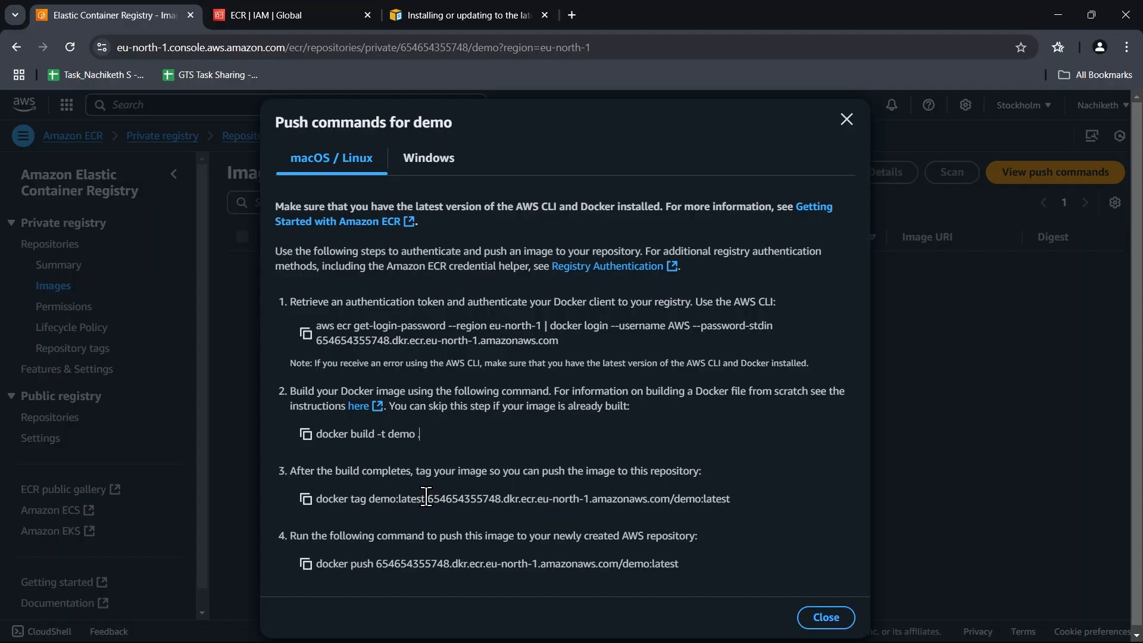
drag(426, 500, 502, 499)
click(718, 390)
drag(503, 499, 675, 500)
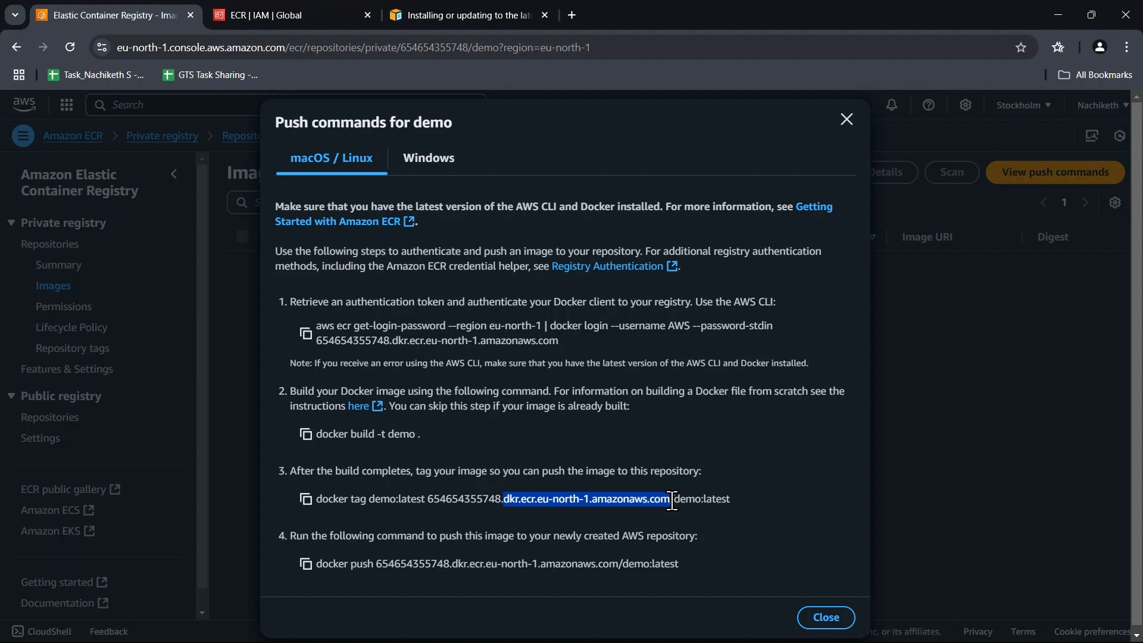
click(726, 500)
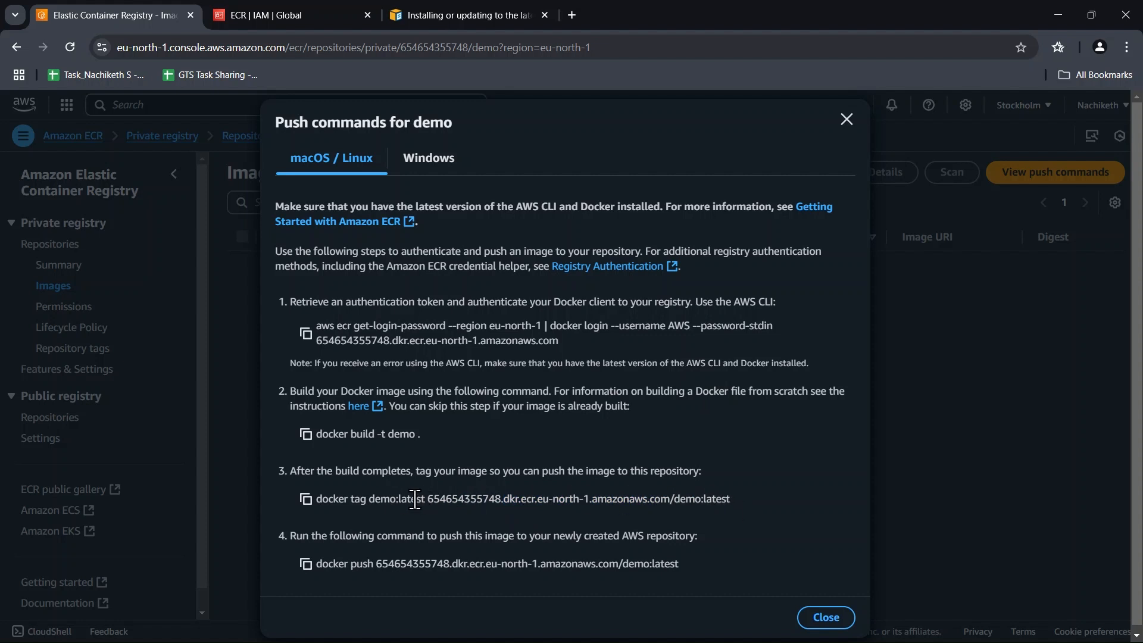
drag(369, 500, 729, 500)
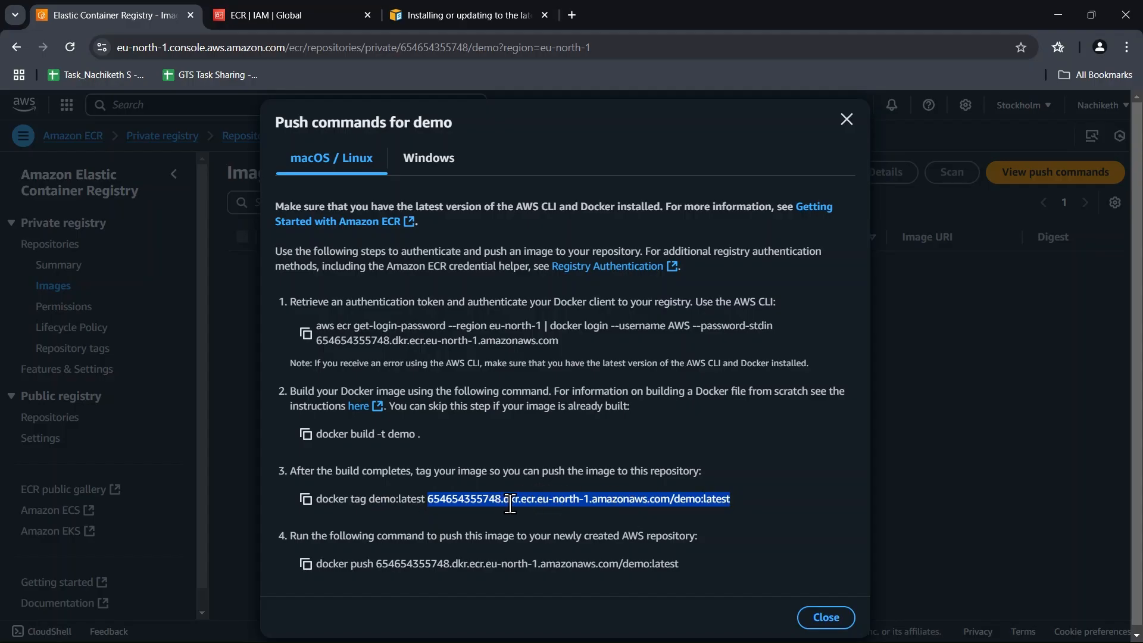
Copy the registry authentication command again, and copy the docker push command for demo:latest.
key(alt+Tab)
click(692, 342)
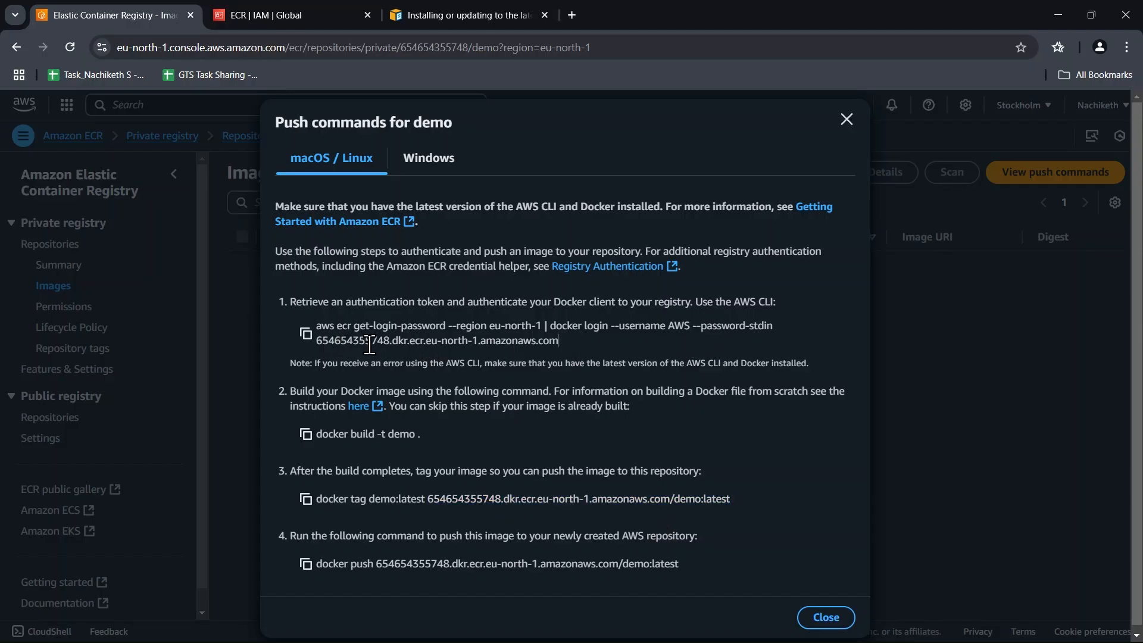
click(307, 335)
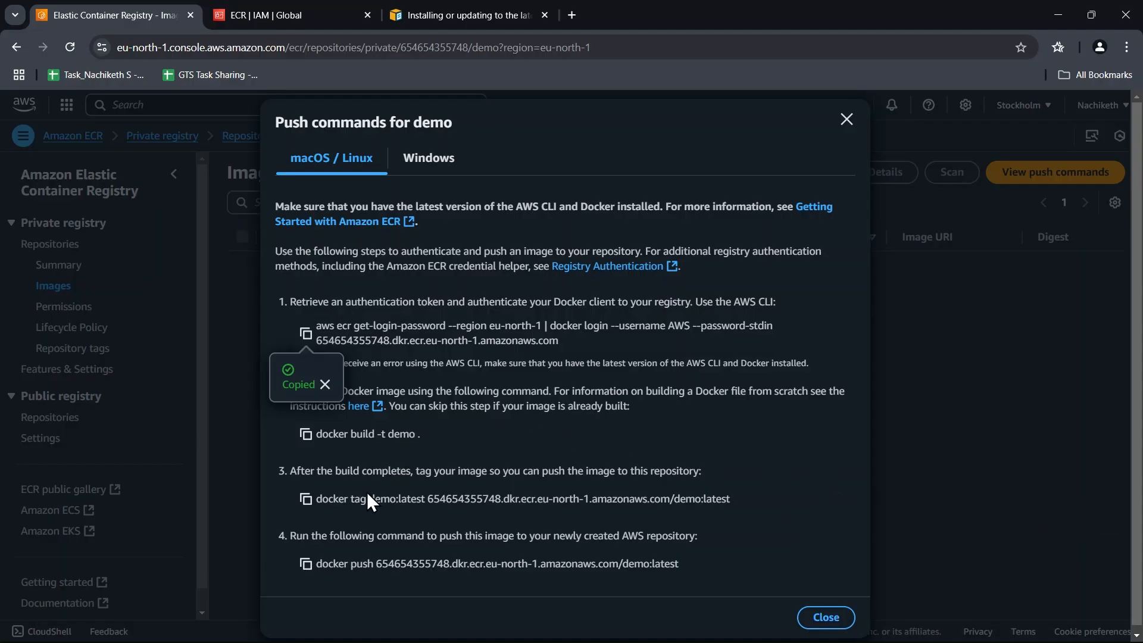
click(307, 564)
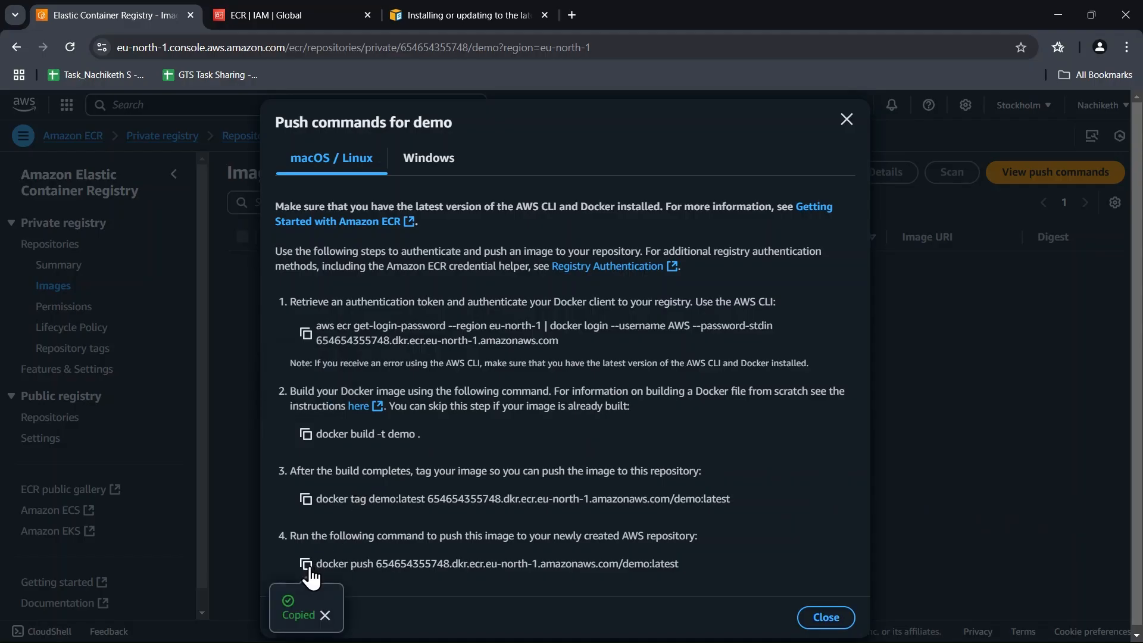
Review the push sequence by highlighting the push and authentication descriptions and the docker build and docker tag commands.
drag(289, 536, 693, 537)
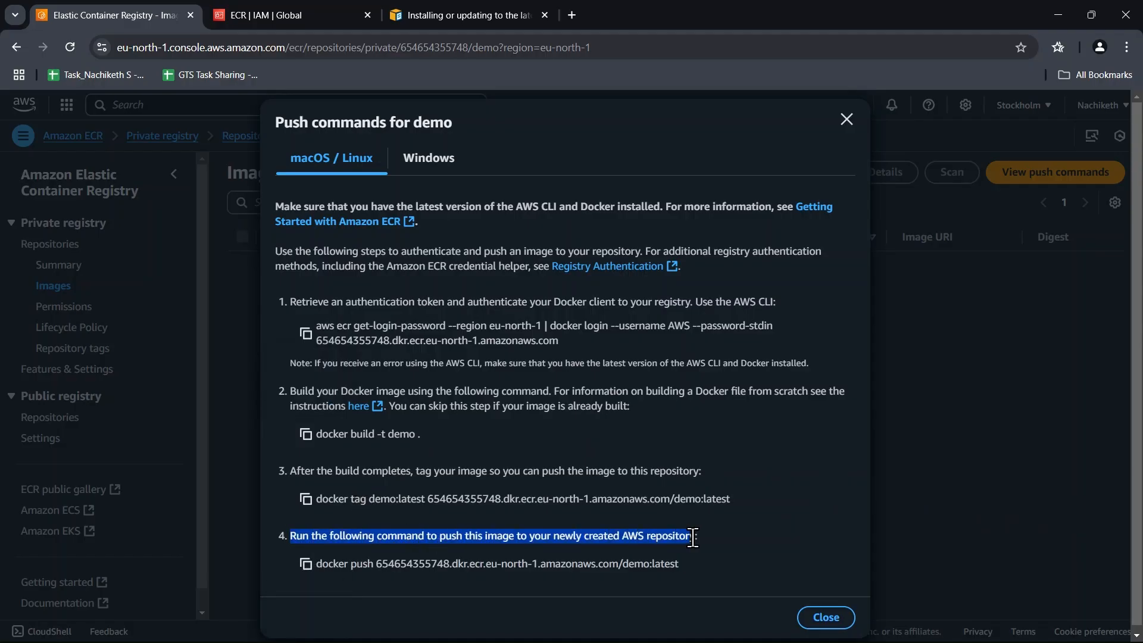
click(773, 513)
drag(292, 302, 776, 300)
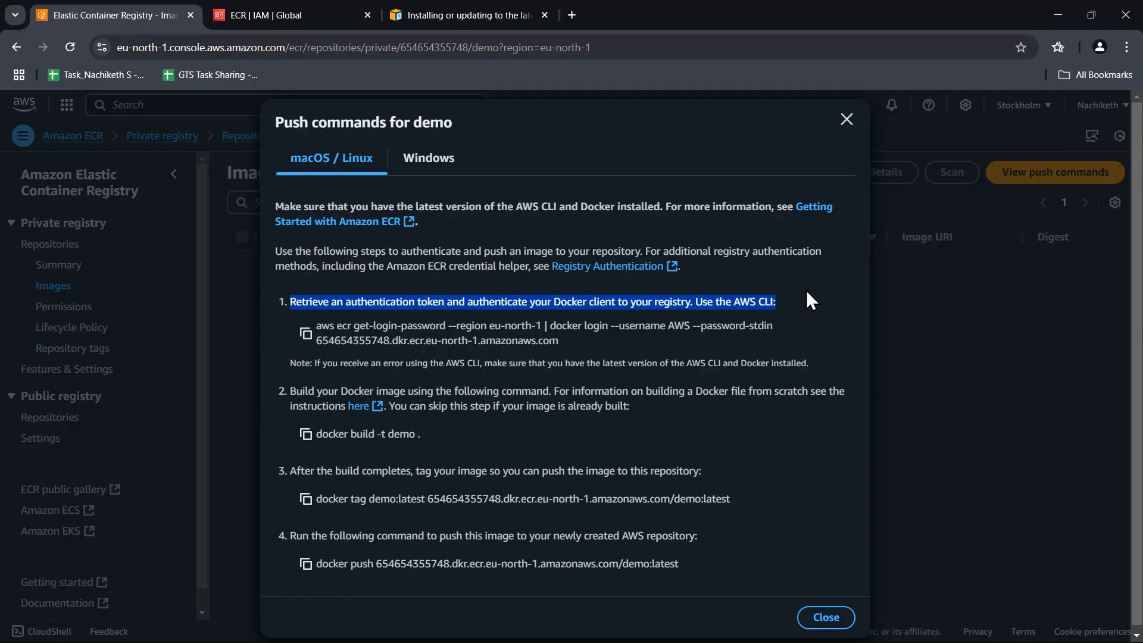
click(798, 298)
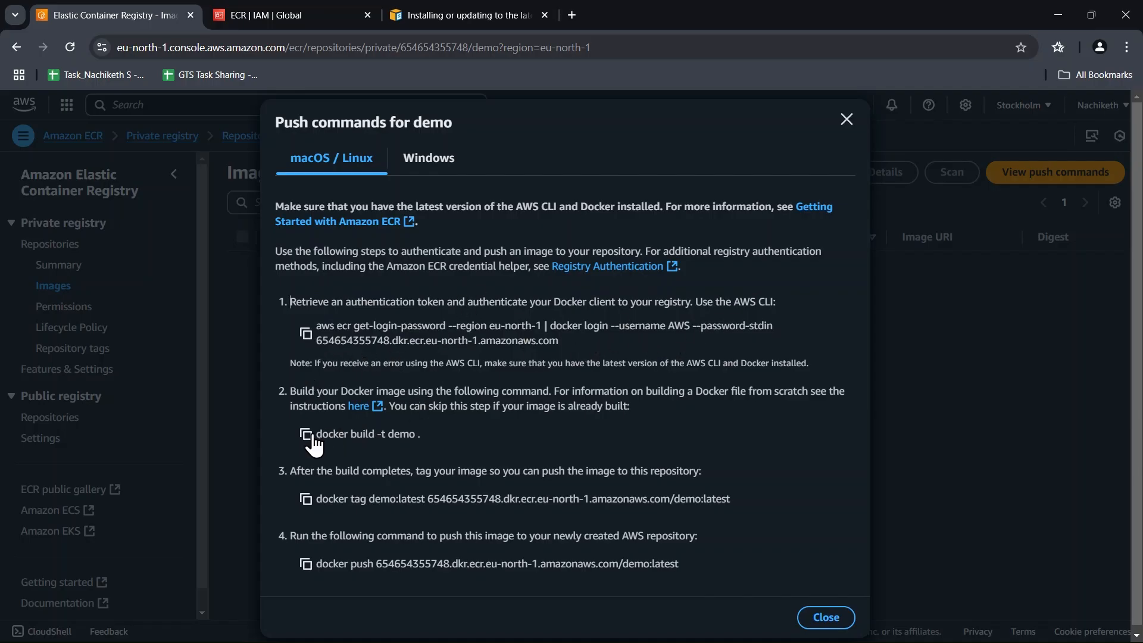
drag(318, 434, 426, 434)
click(478, 431)
drag(317, 499, 709, 499)
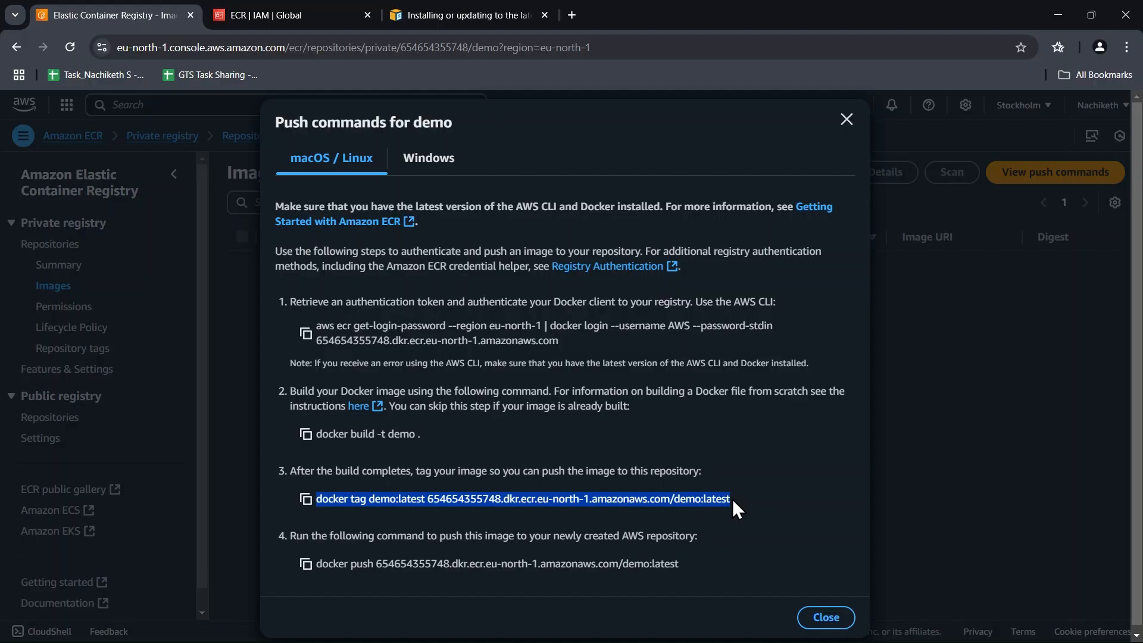
Copy the docker push command for demo:latest and close the push commands for the demo repository.
click(739, 444)
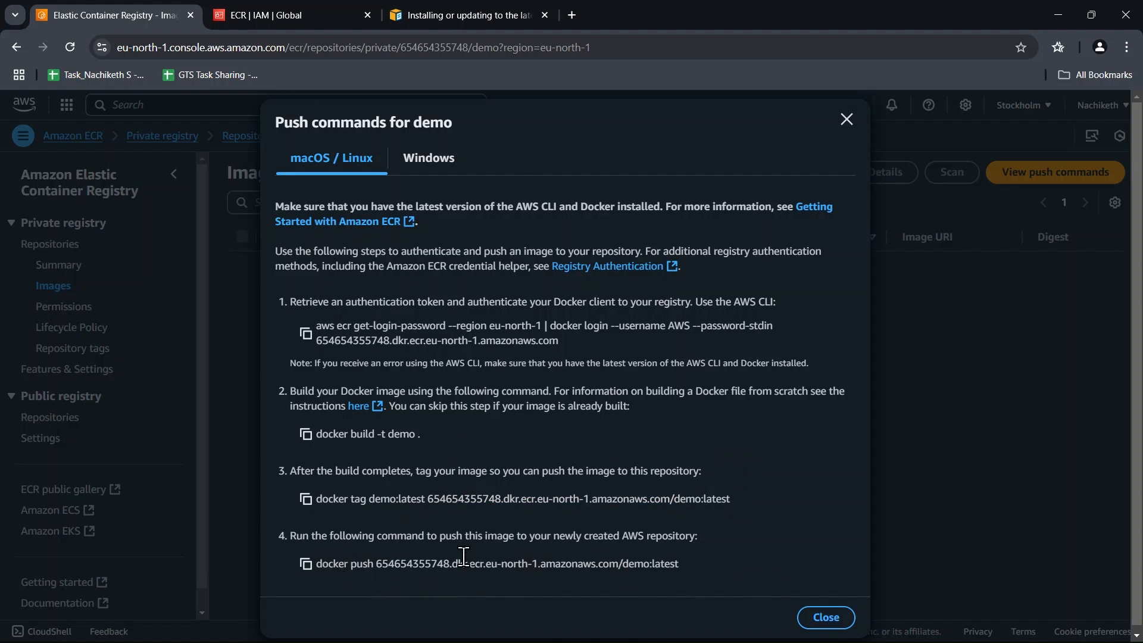
click(306, 564)
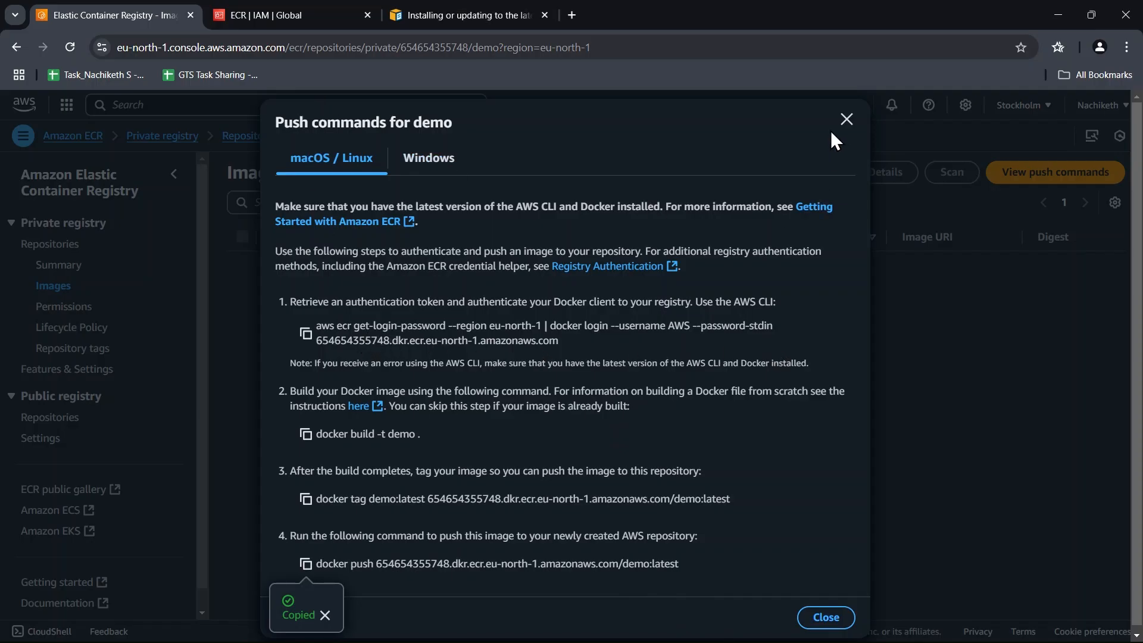
click(845, 121)
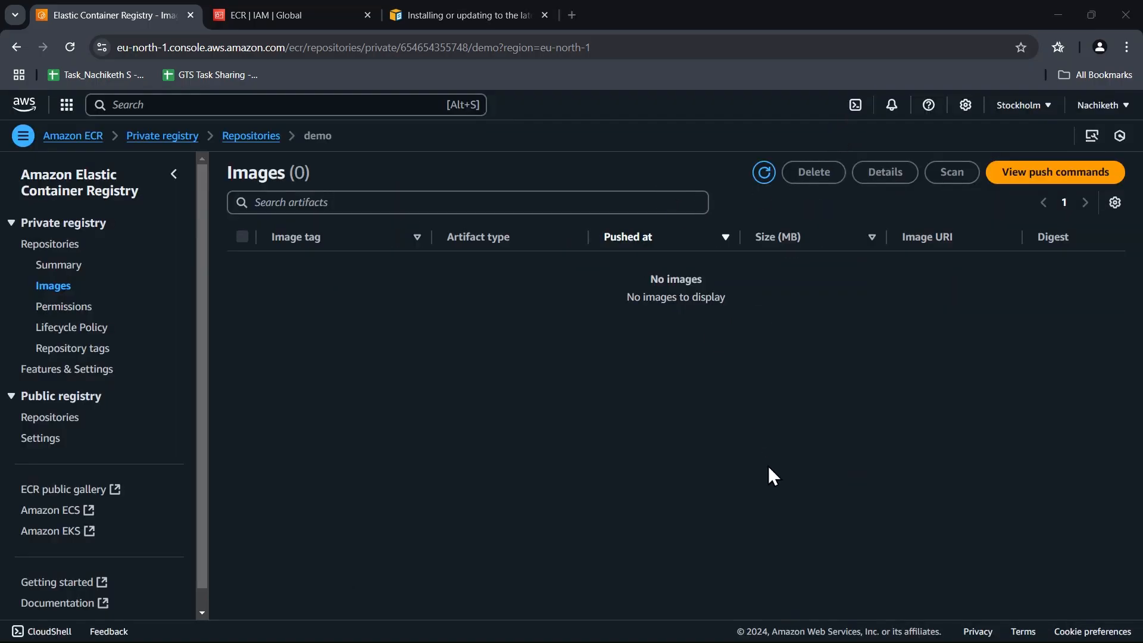
Refresh the demo repository's image list and copy the image URI from the details of the image tagged latest.
click(766, 173)
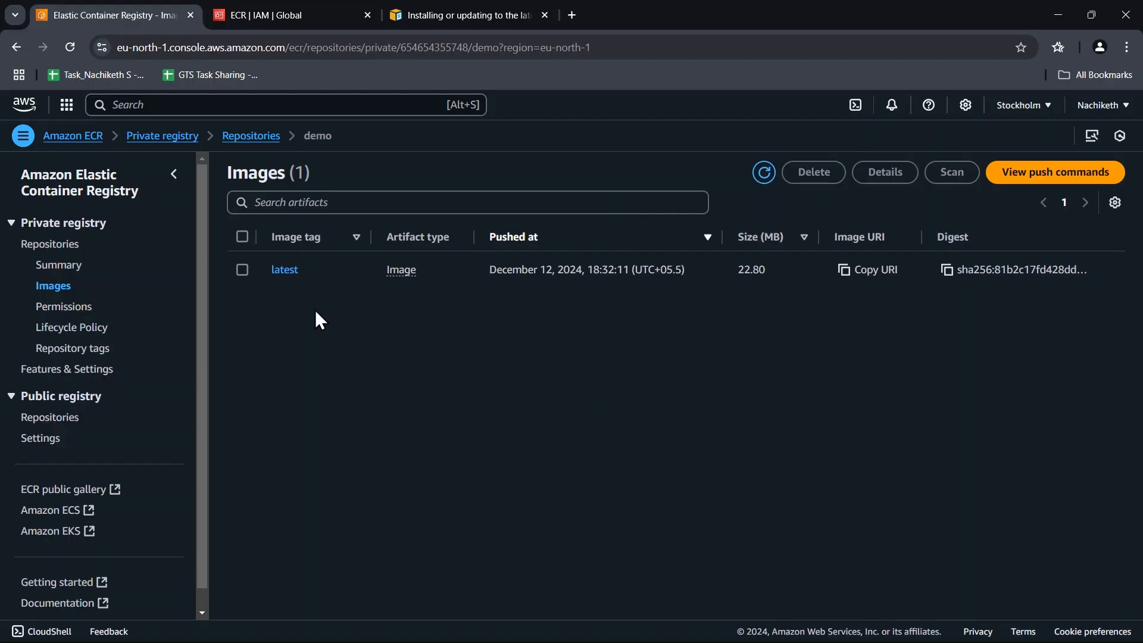
click(283, 270)
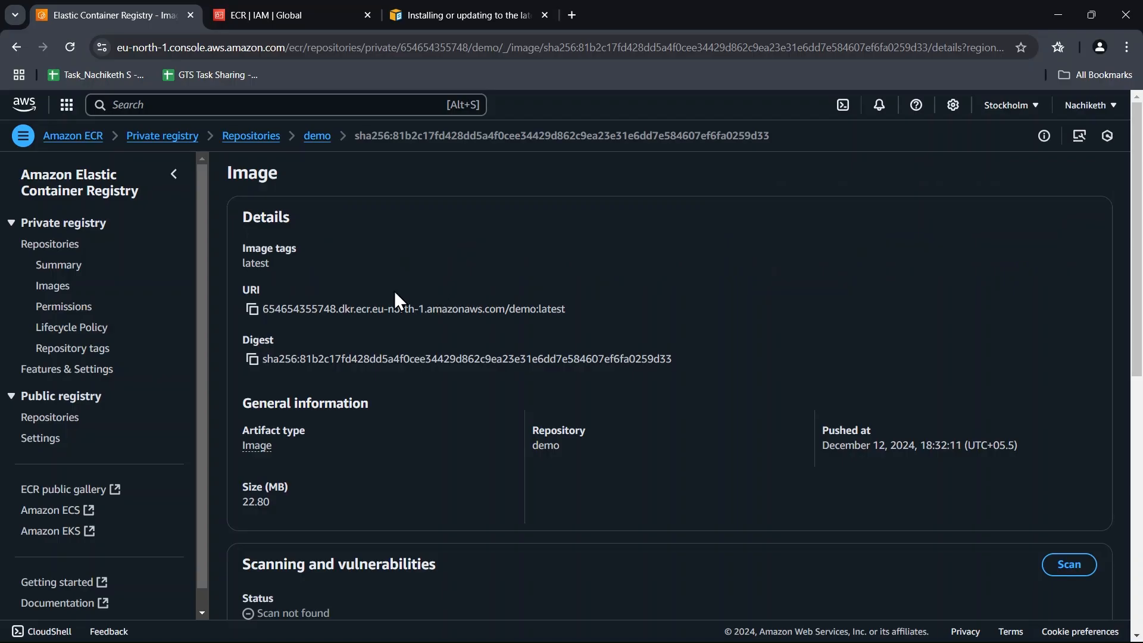
click(255, 311)
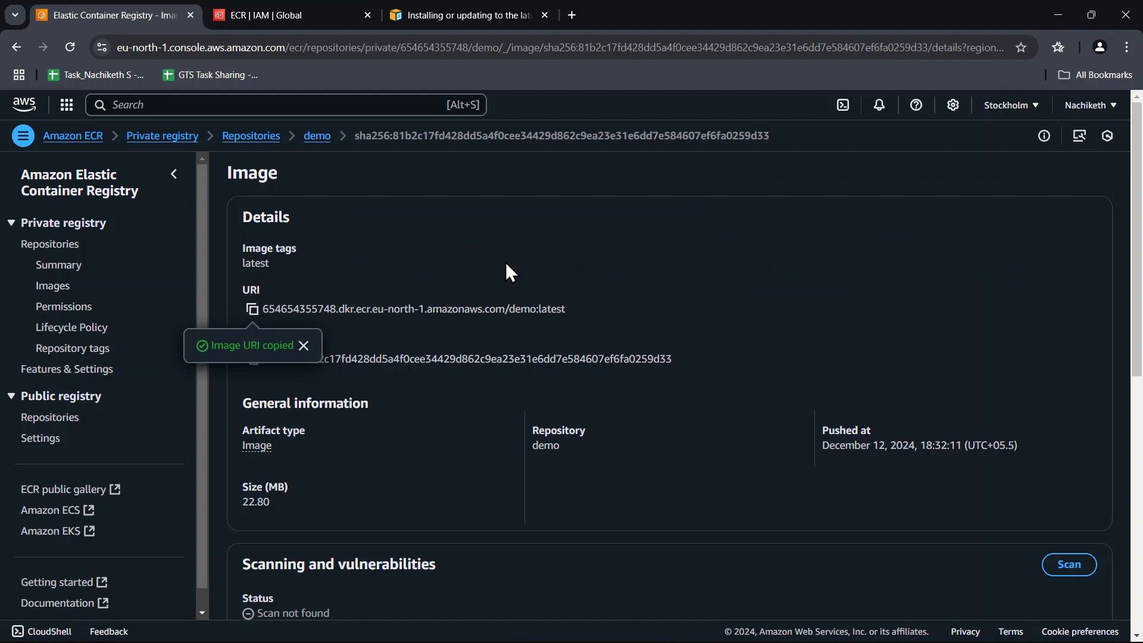
key(alt+Tab)
Go back through the private registry to its repositories and open the demo repository's image list.
click(184, 136)
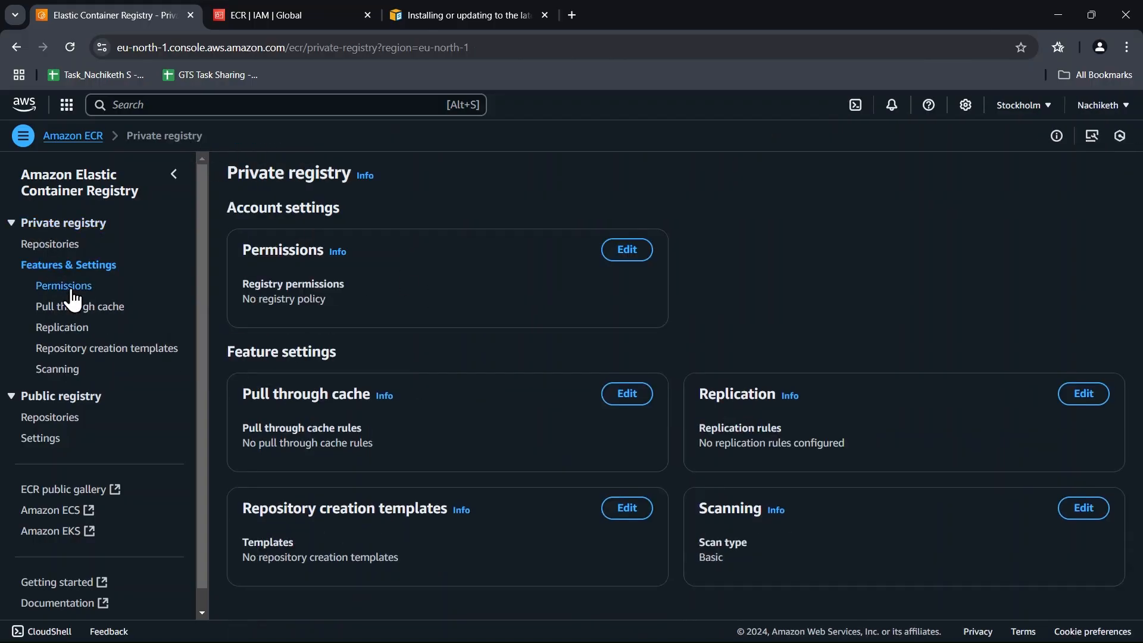
click(68, 328)
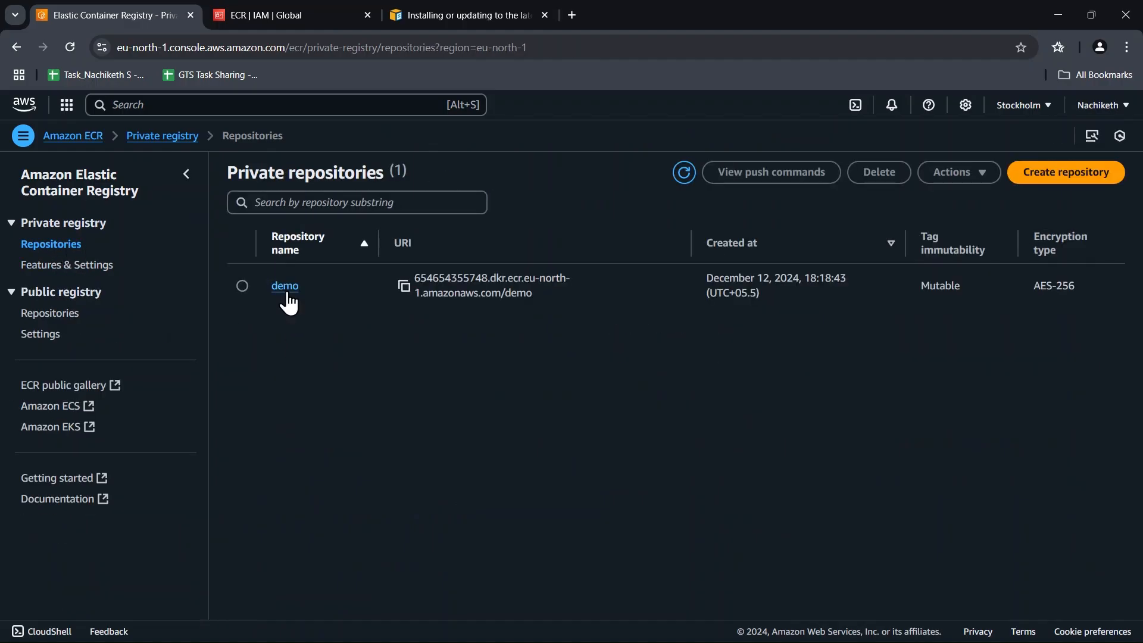
click(288, 292)
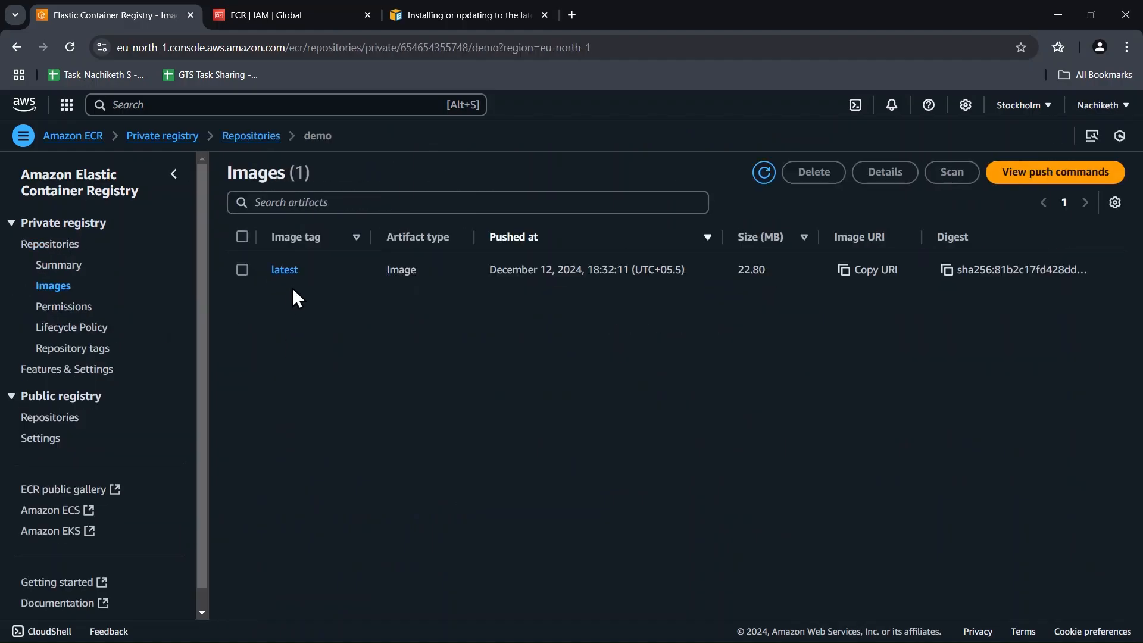